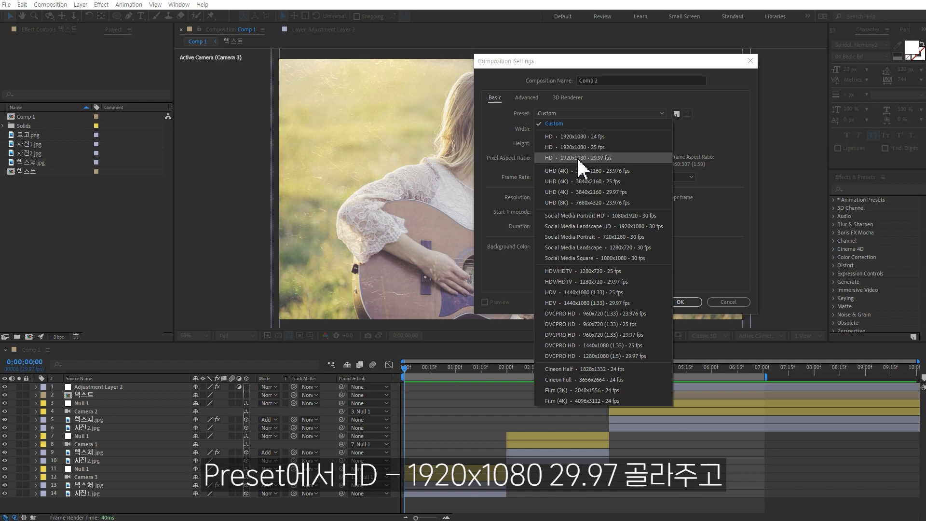
Create a new composition with the HD 1920x1080 29.97 fps preset and a 10-second duration.
click(578, 159)
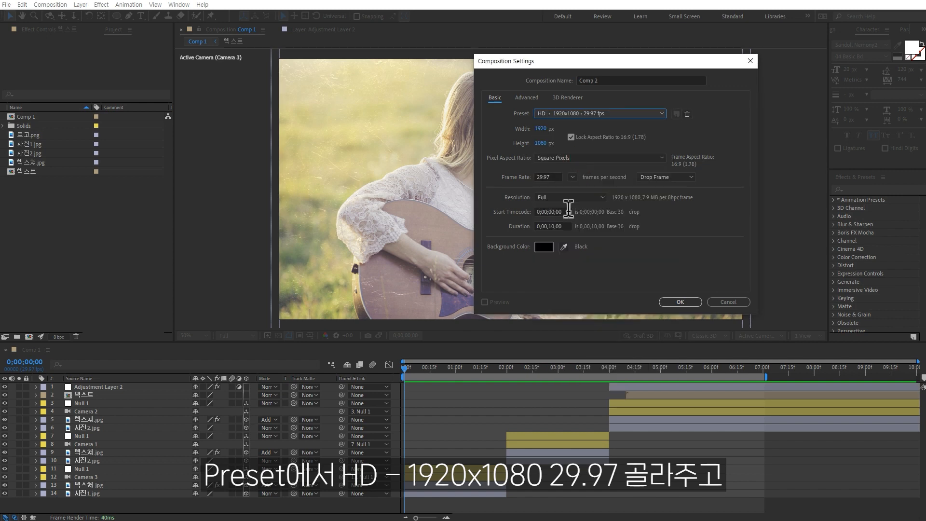
click(560, 225)
text(10.)
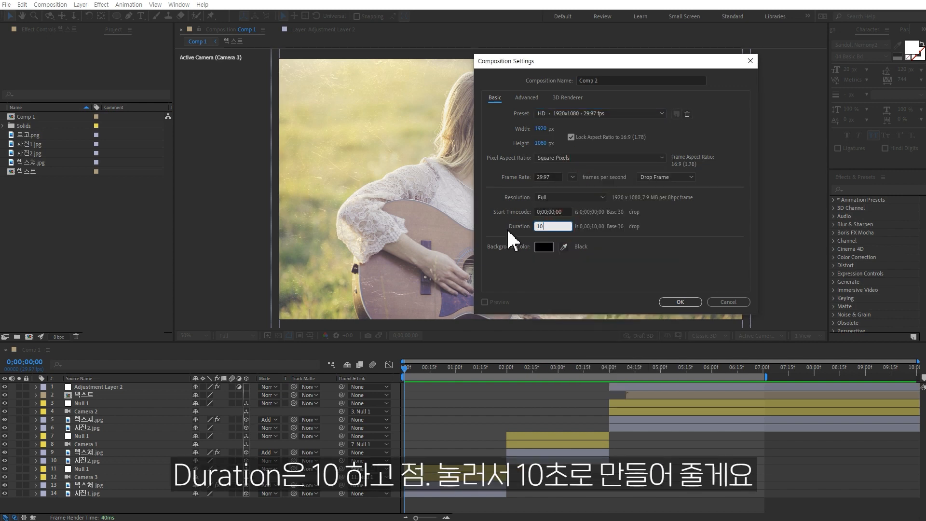
key(Return)
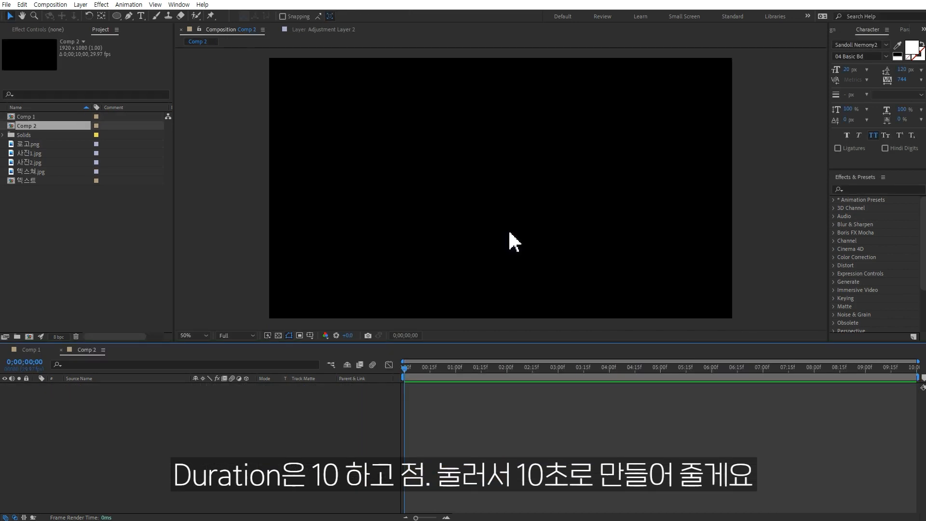
Add 사진2.jpg to the Comp 2 timeline and place 텍스쳐.jpg as a layer above it.
click(29, 153)
click(30, 163)
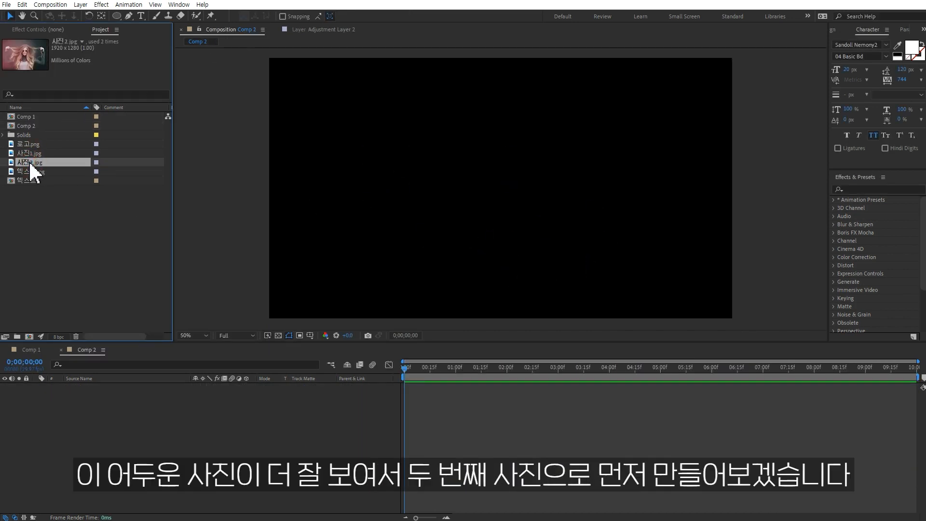
drag(30, 161, 294, 442)
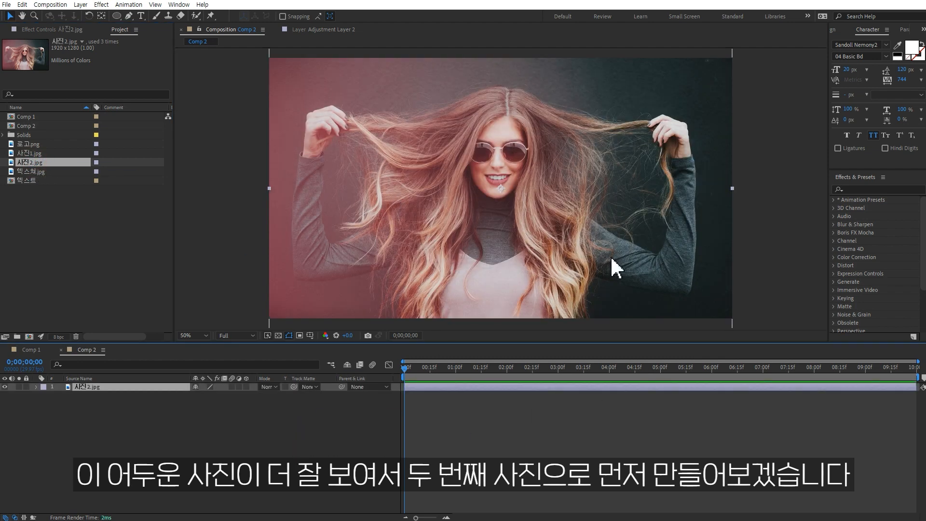
drag(411, 368, 449, 371)
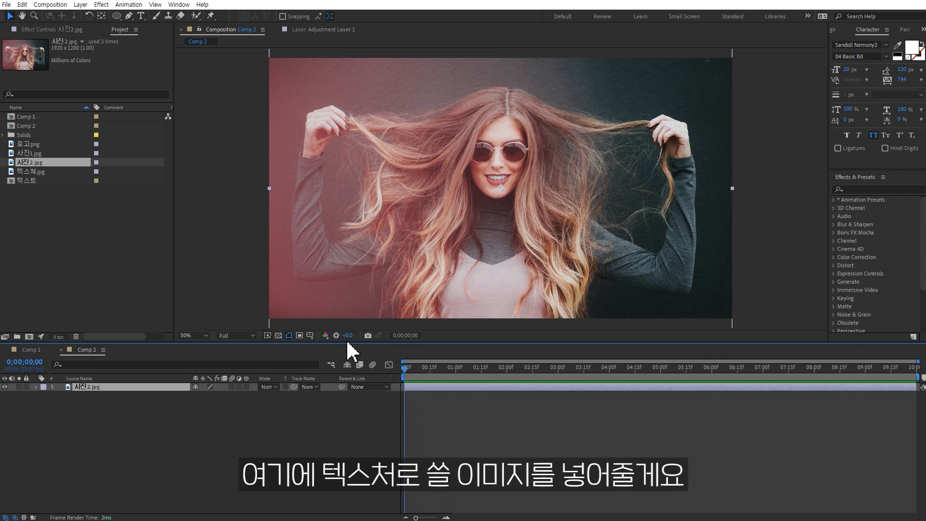
click(32, 172)
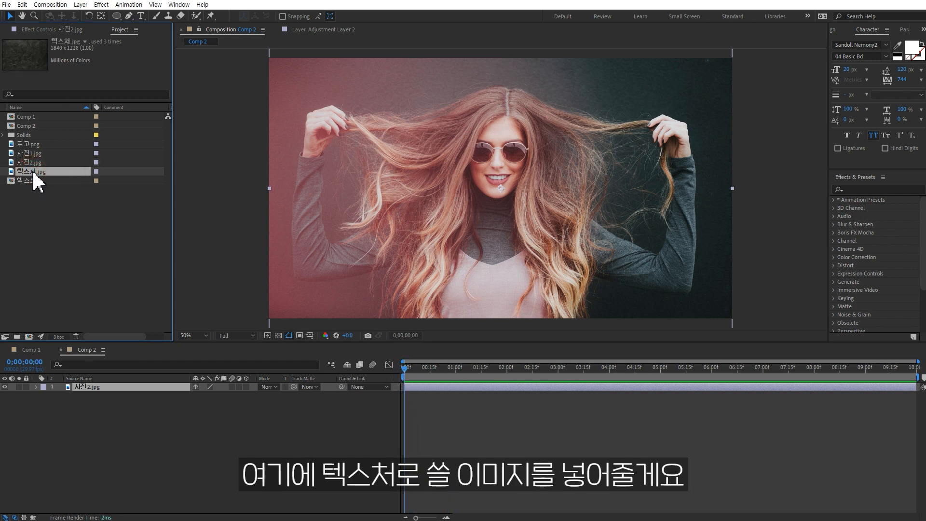
drag(34, 174, 133, 384)
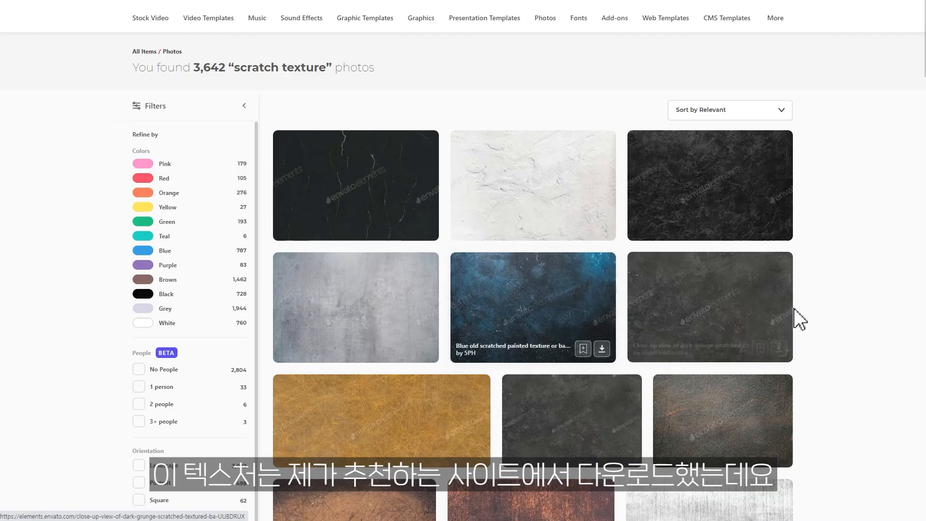
Browse the scratch texture image results on Envato Elements and Google Images.
scroll(796, 320, down, 10)
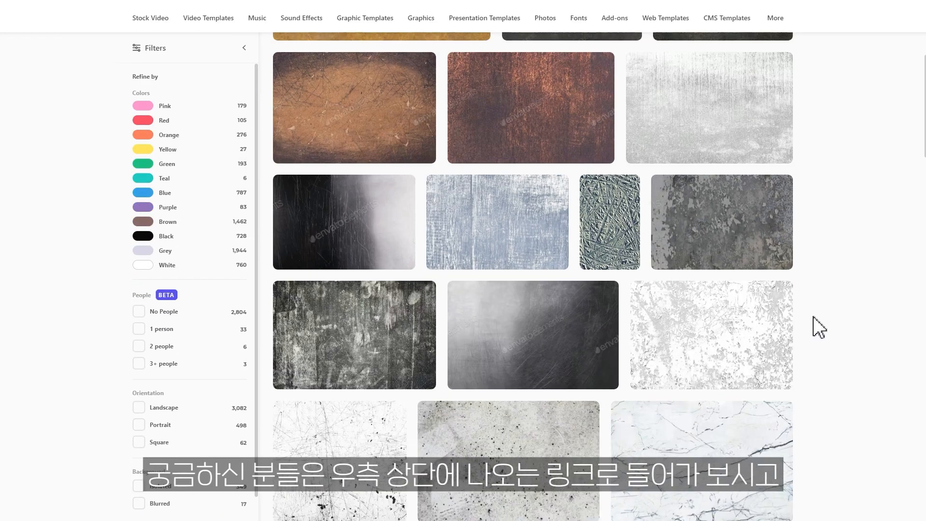
scroll(819, 328, down, 10)
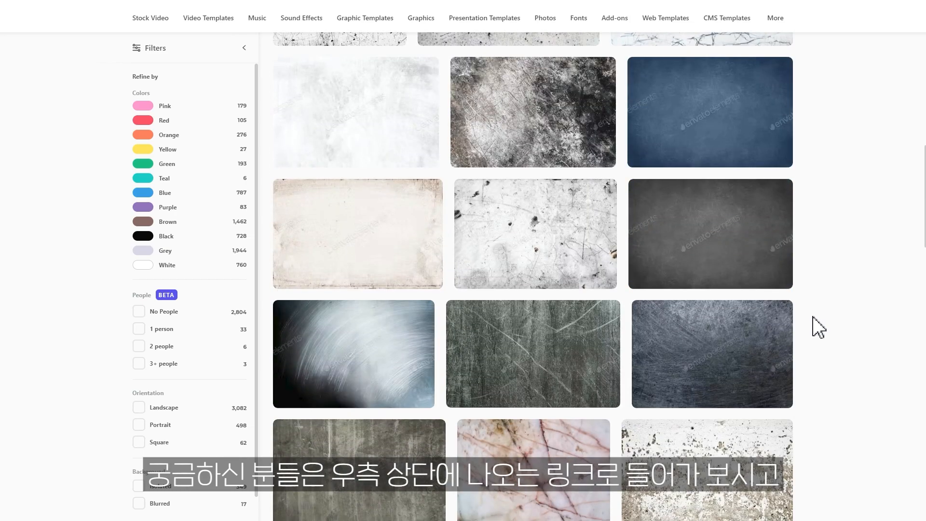
scroll(819, 328, down, 5)
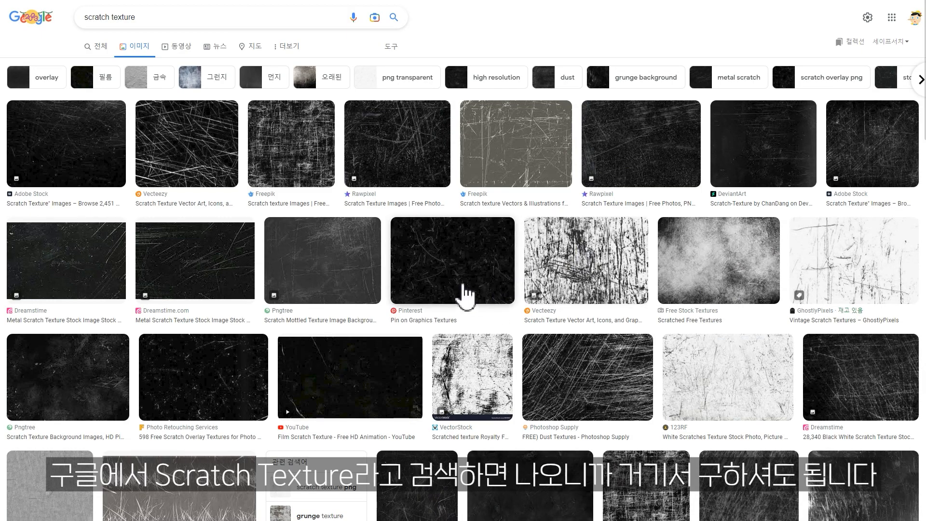
scroll(466, 293, down, 10)
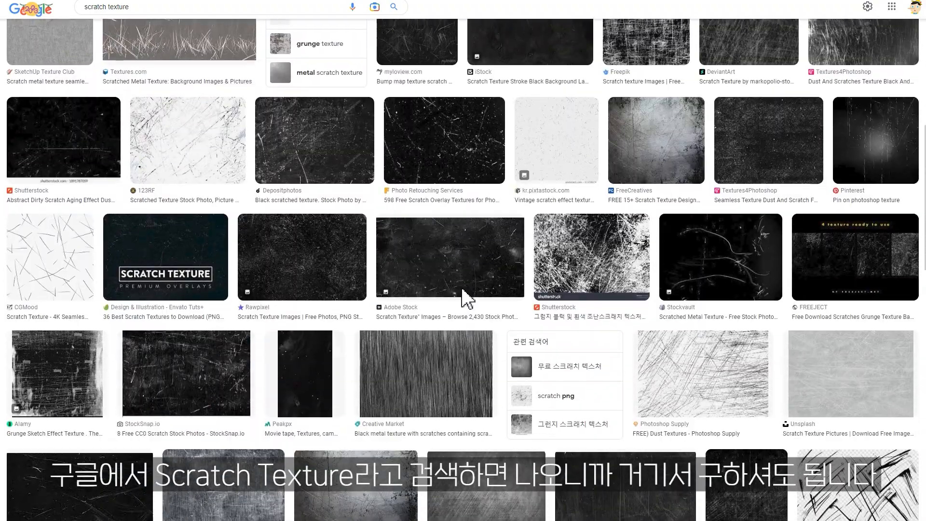
scroll(465, 296, down, 5)
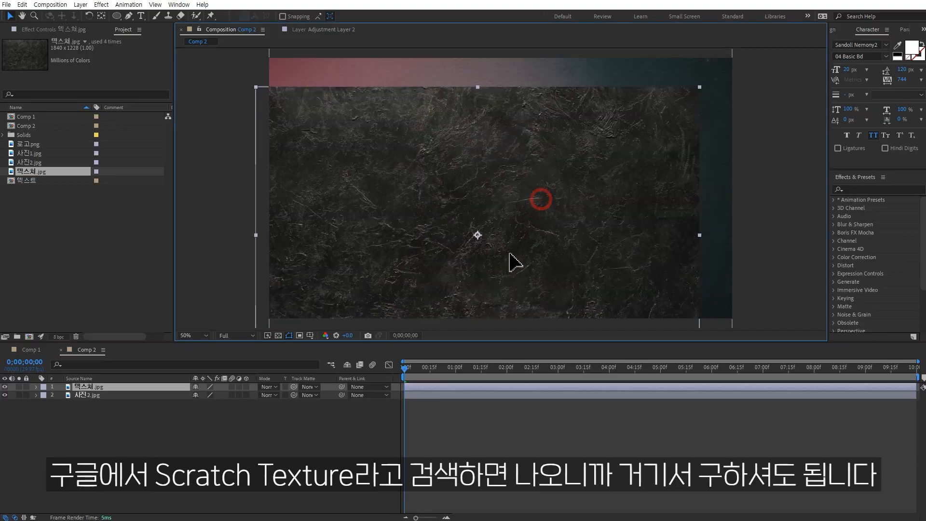
Shift the texture layer around over the photo and centre it back in the composition frame.
drag(513, 263, 545, 212)
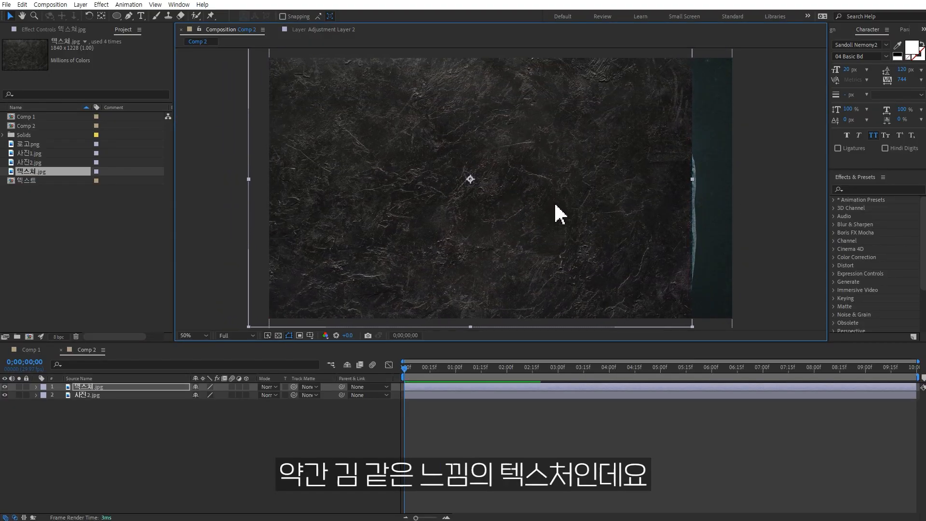
key(ctrl+Home)
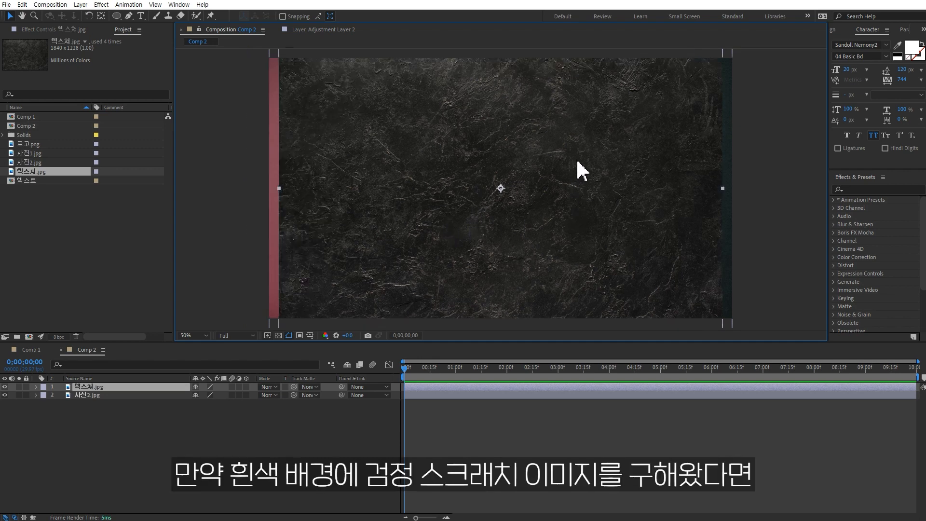
Try the Invert effect on the texture layer and delete it.
click(890, 189)
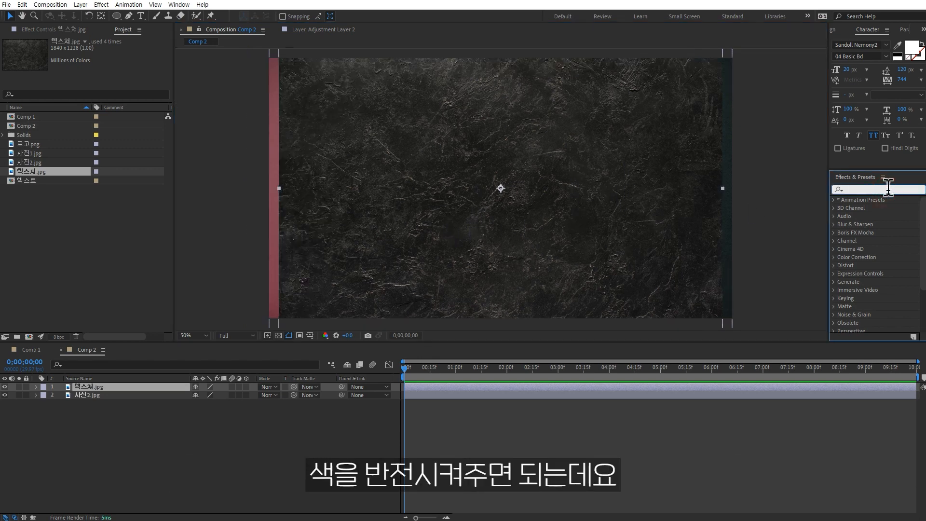
text(invert)
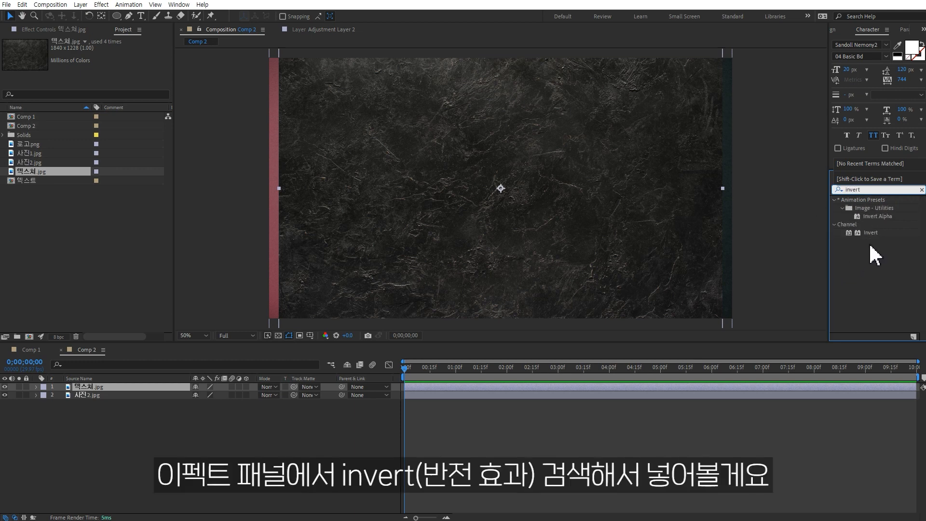
double_click(871, 233)
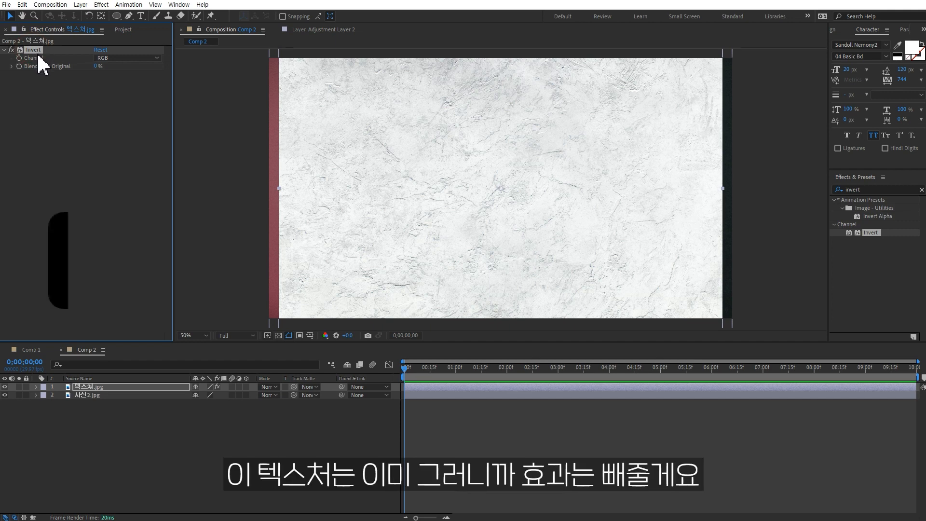
key(Delete)
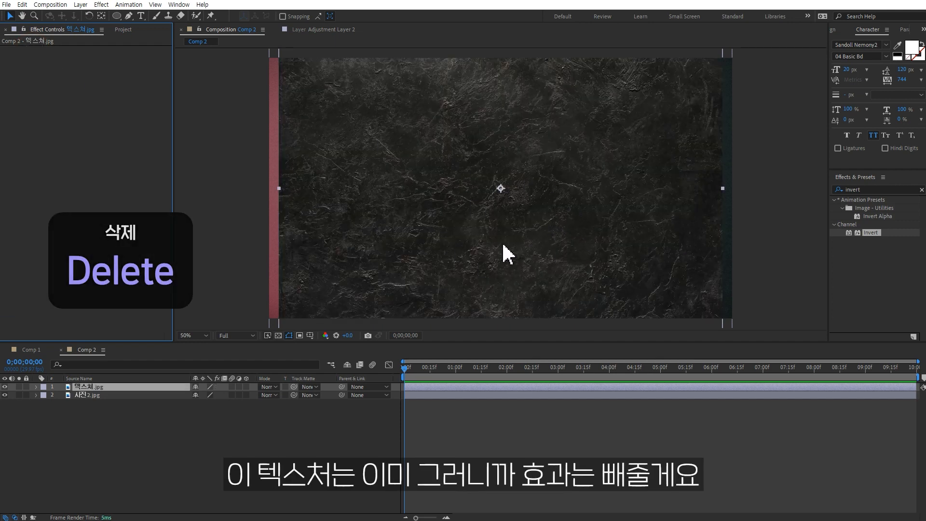
Set the texture layer's blending mode to Add and apply the Levels effect to it.
click(269, 387)
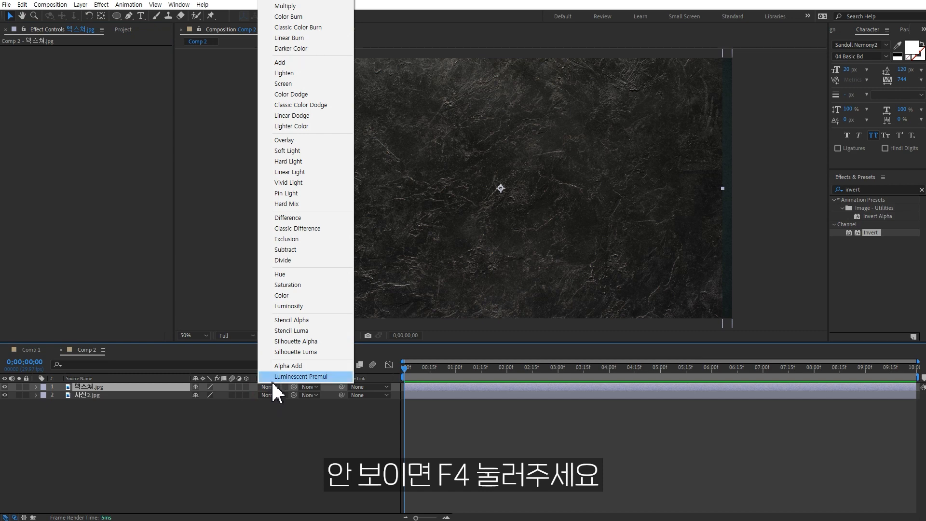
click(292, 64)
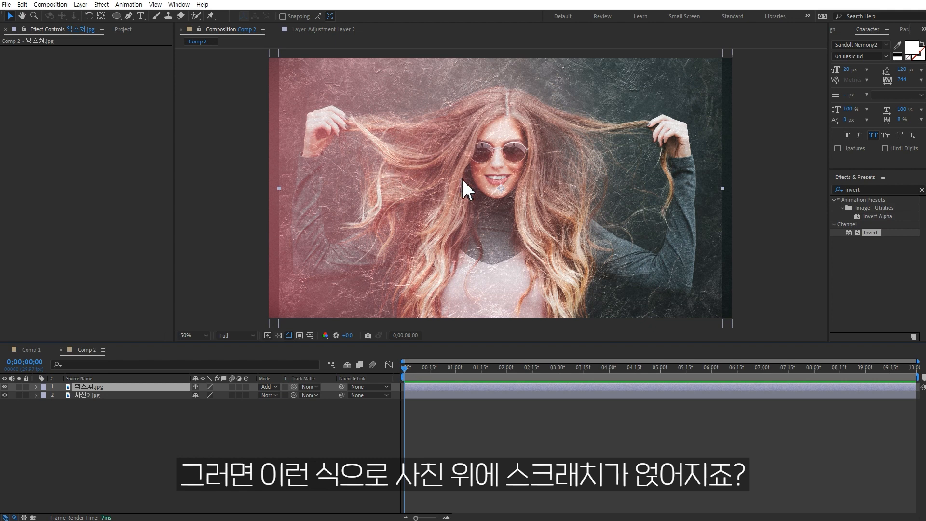
click(837, 189)
text(level)
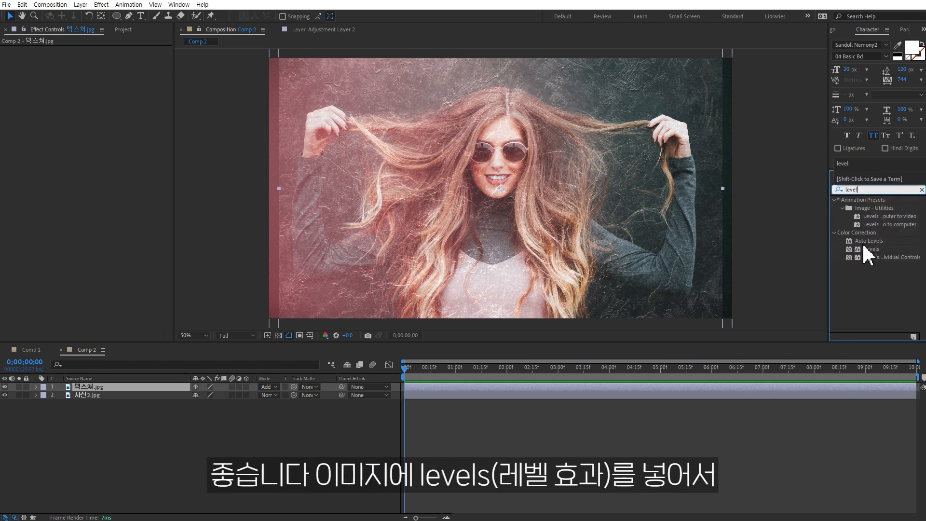
double_click(867, 248)
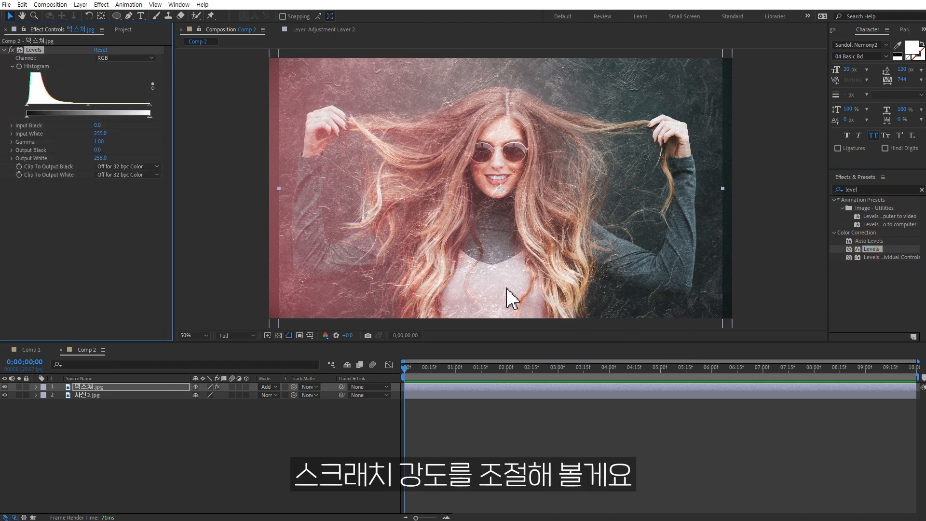
Adjust the texture's Levels to an Input White of 183 and a Gamma of 0.44.
drag(150, 106, 100, 107)
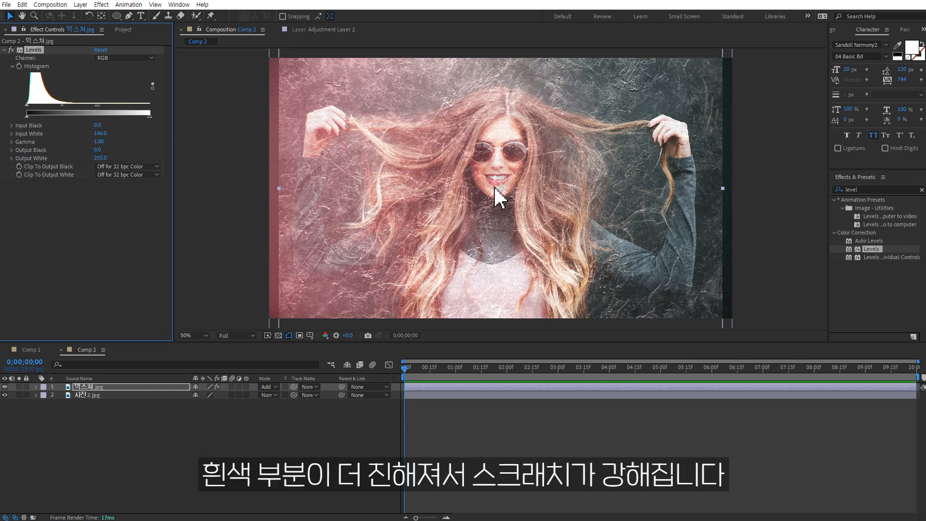
drag(63, 109, 76, 110)
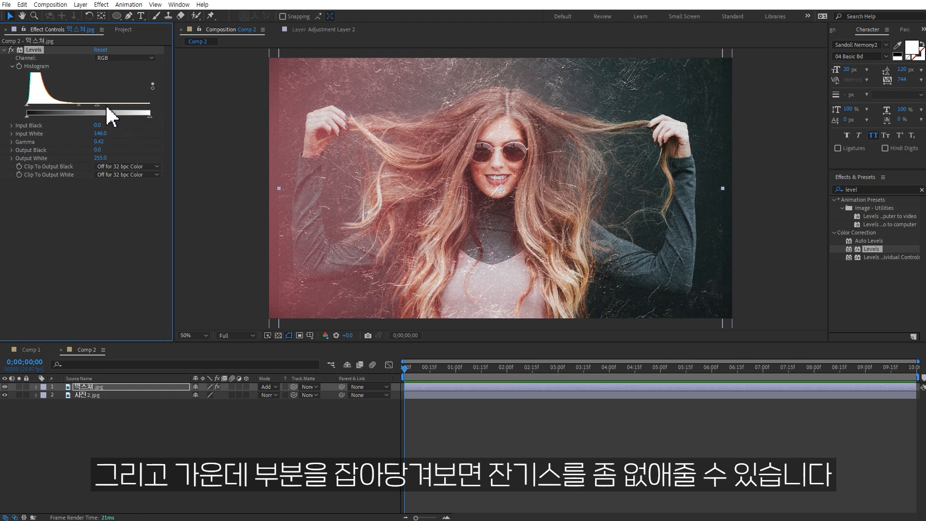
drag(97, 104, 125, 105)
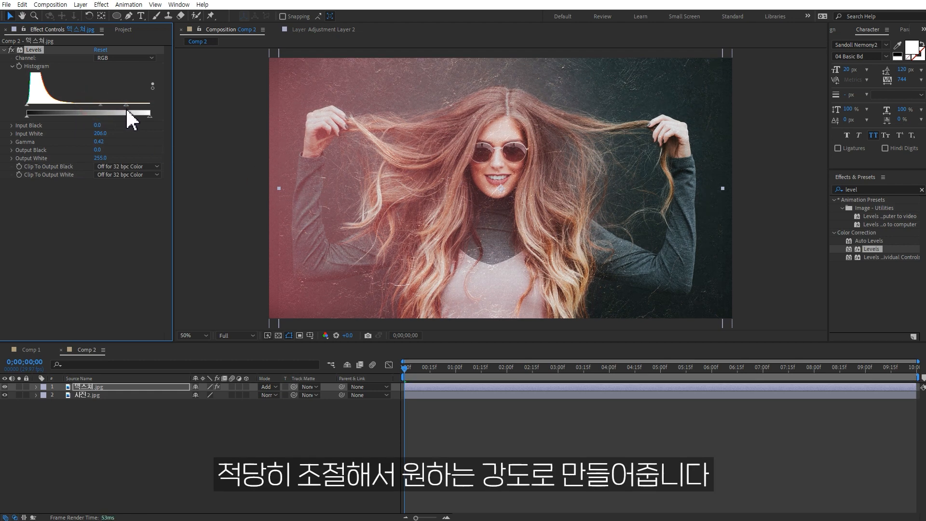
mouse_move(92, 105)
mouse_down()
mouse_move(82, 106)
mouse_move(93, 106)
mouse_up()
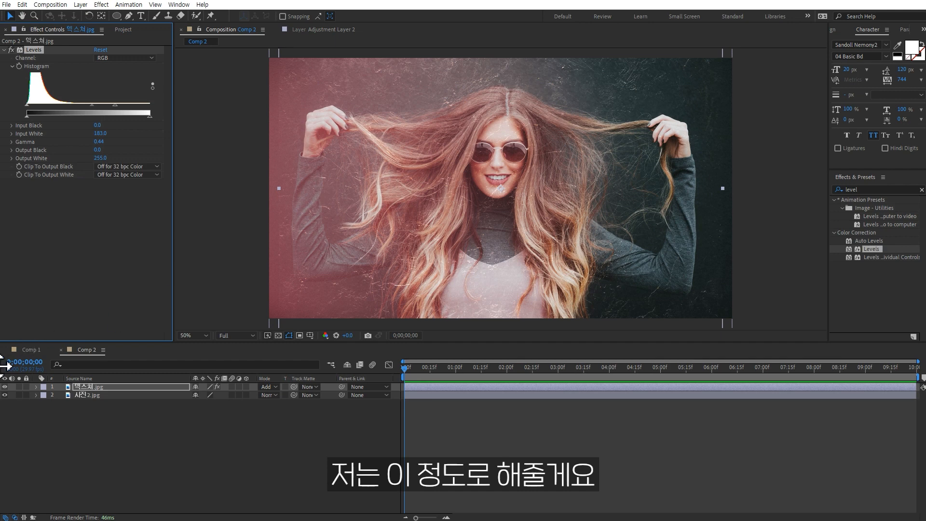
Compare the photo with and without the scratches by toggling the texture layer's visibility.
click(5, 387)
click(4, 387)
click(5, 387)
click(5, 387)
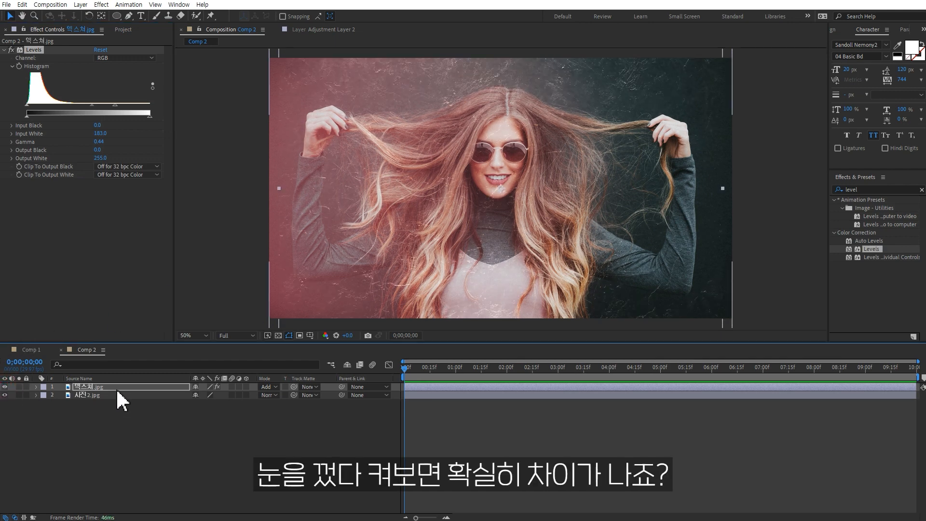
Scale the texture layer up to 107%.
key(s)
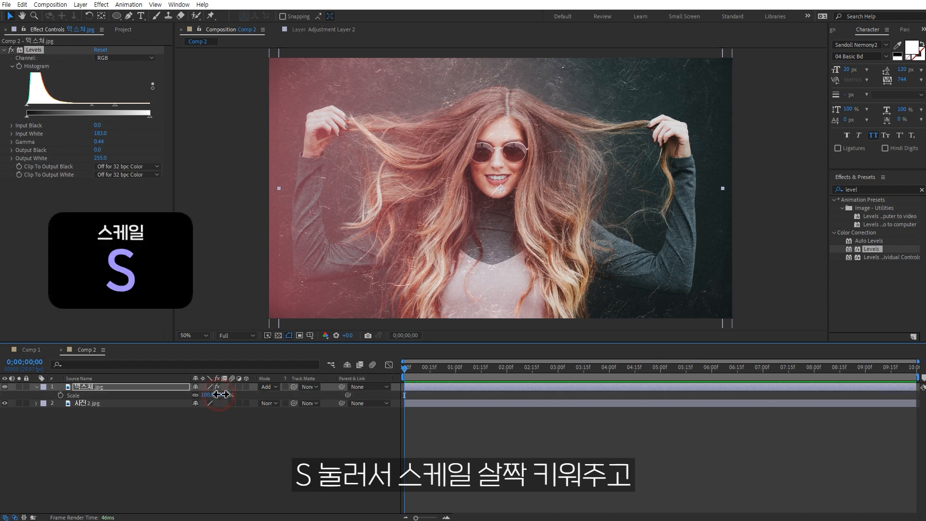
drag(212, 395, 223, 394)
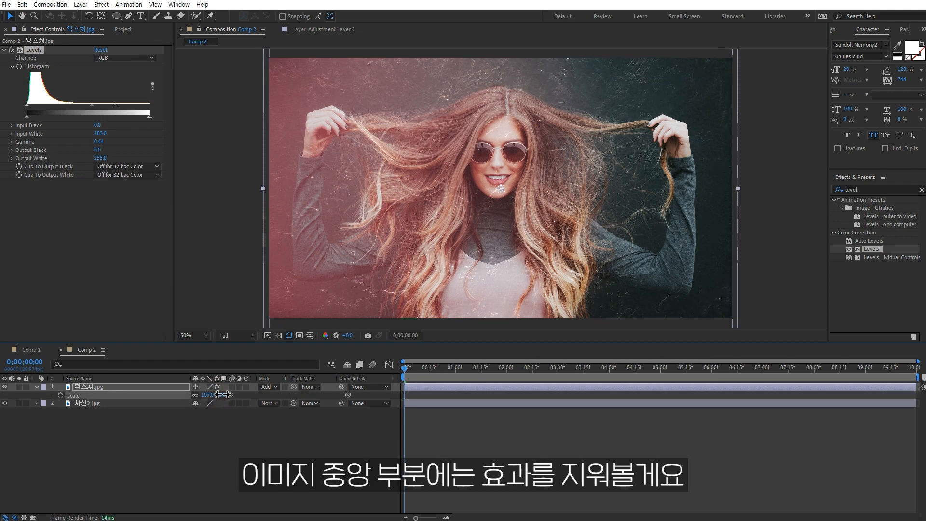
Draw a large circular mask centred on the texture layer and set its mode to Subtract.
click(116, 16)
drag(501, 188, 656, 330)
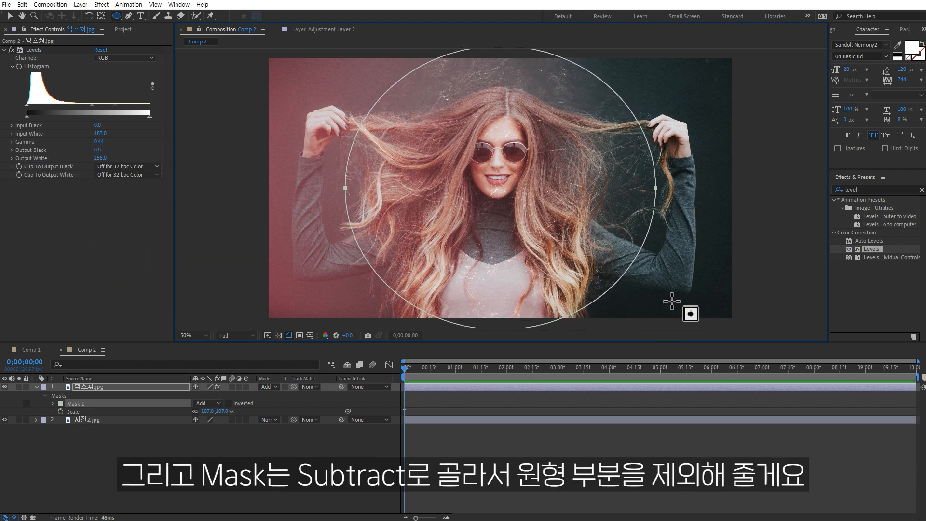
click(206, 404)
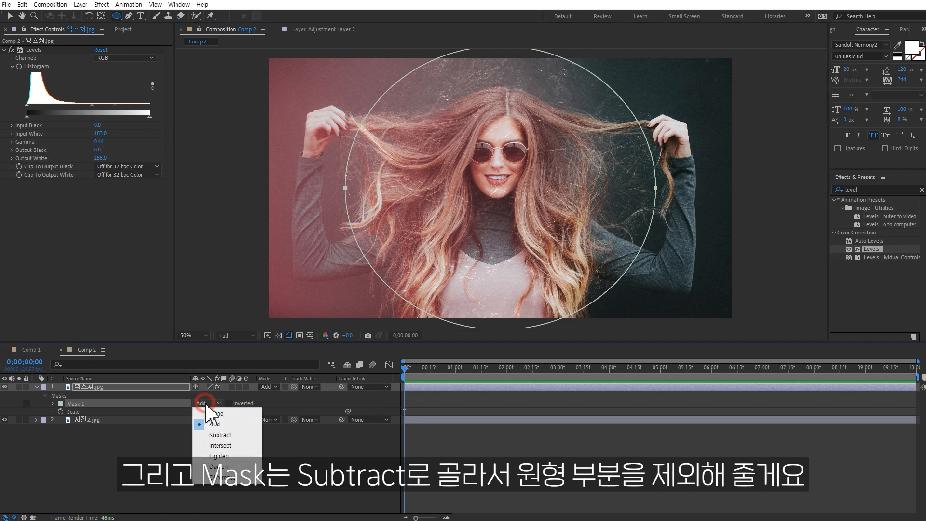
click(227, 433)
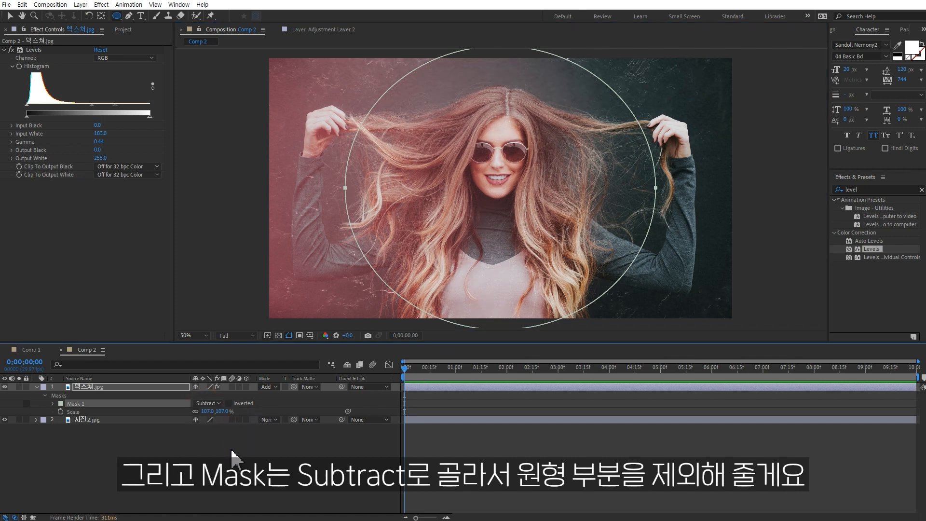
click(232, 451)
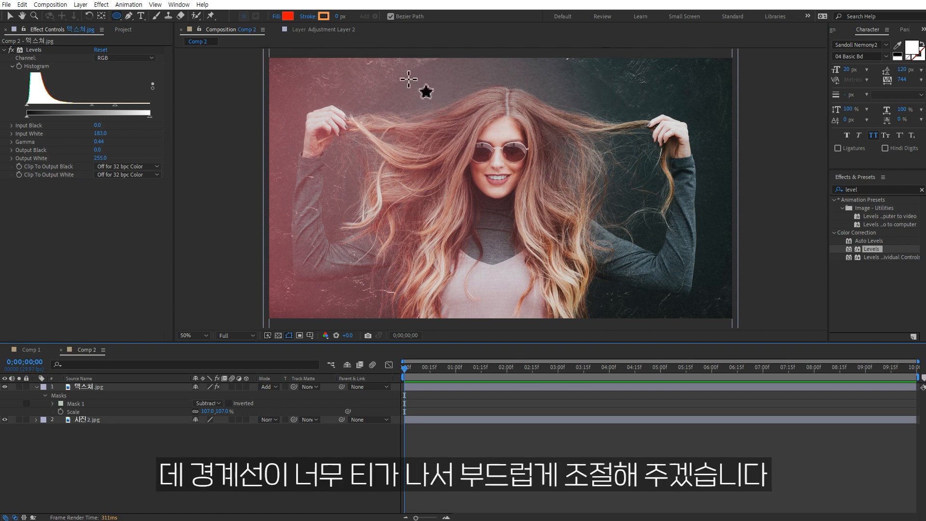
Soften the circular mask's edge on the texture layer with a Mask Feather of 220 pixels.
click(141, 386)
key(f)
drag(214, 411, 321, 407)
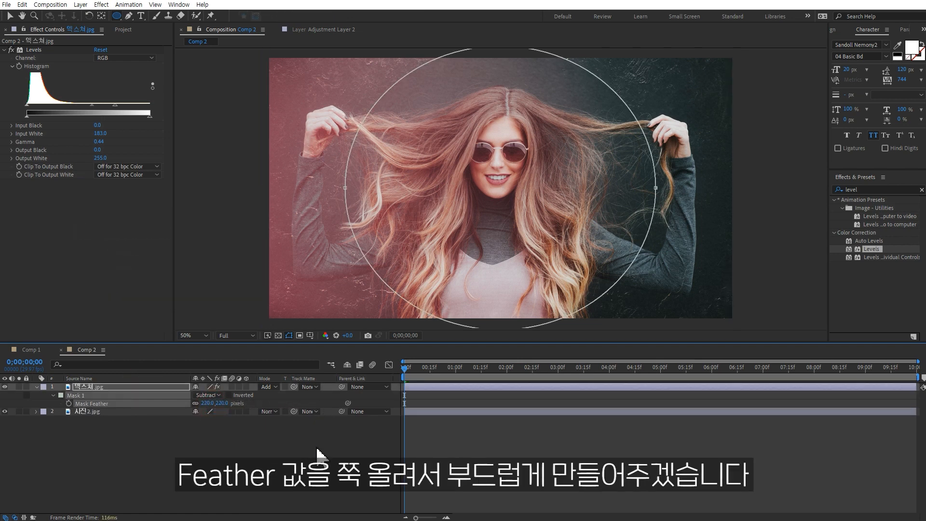
Return to the composition's start and add a two-node camera with the 35mm preset.
click(316, 447)
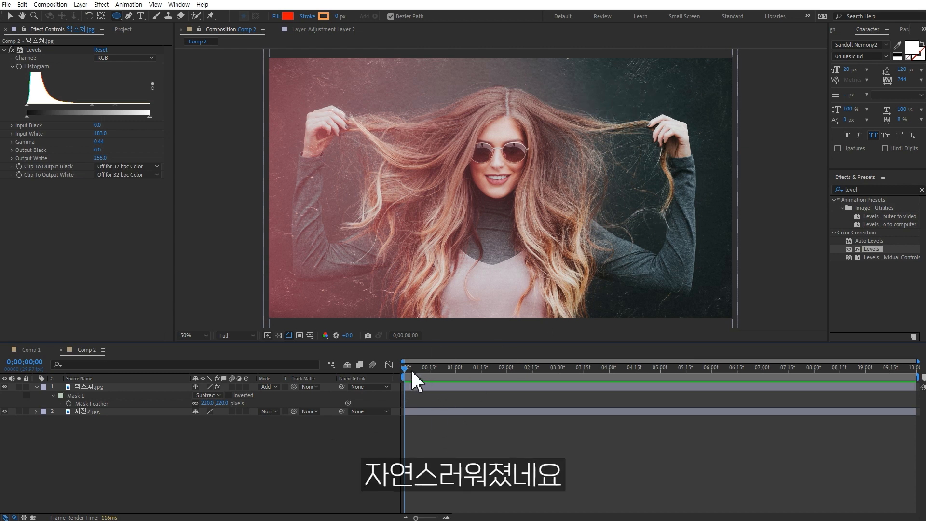
drag(450, 369, 403, 370)
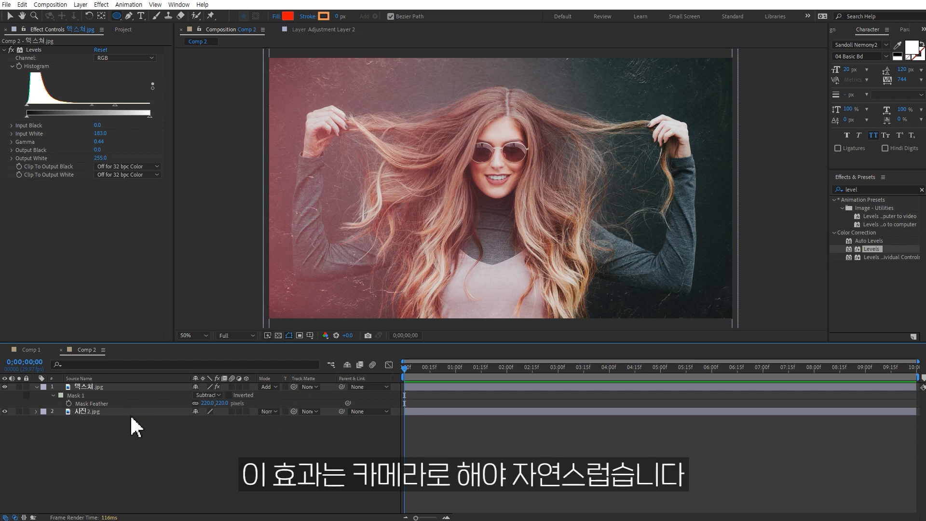
right_click(138, 433)
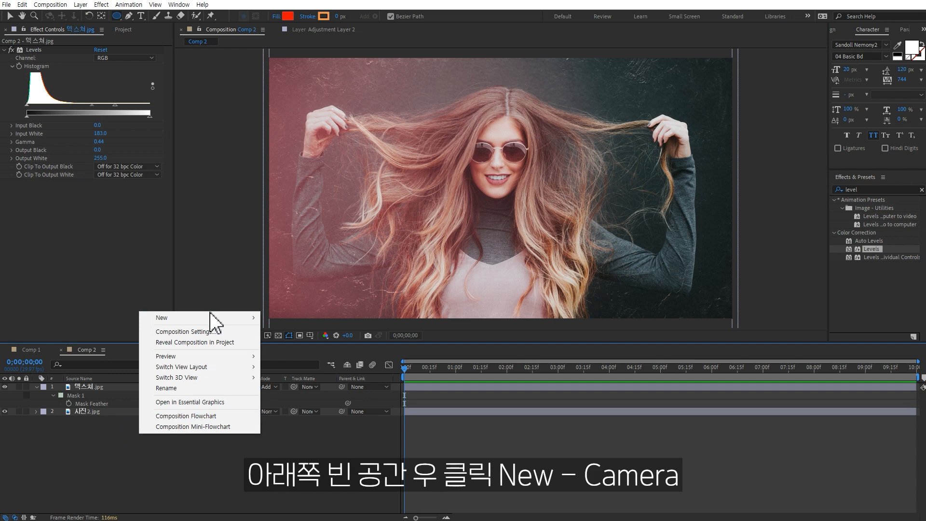
mouse_move(214, 318)
click(307, 368)
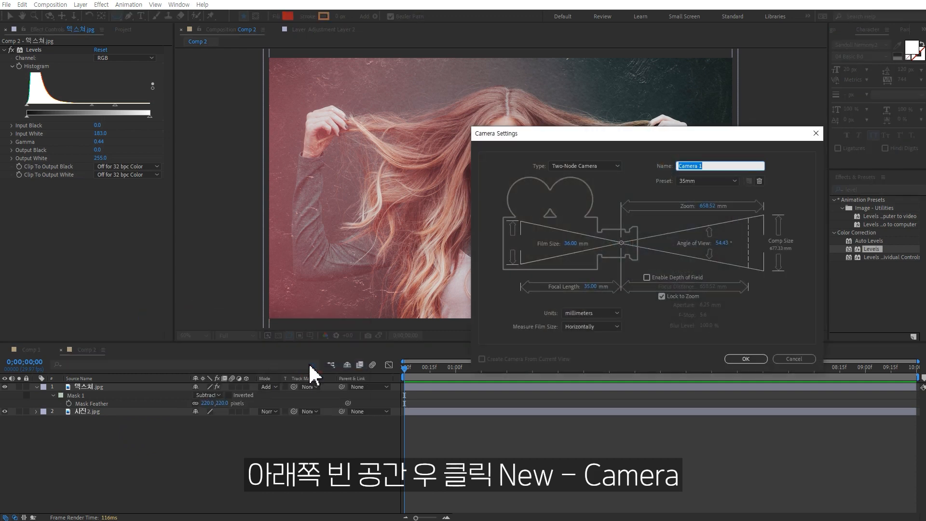
key(Return)
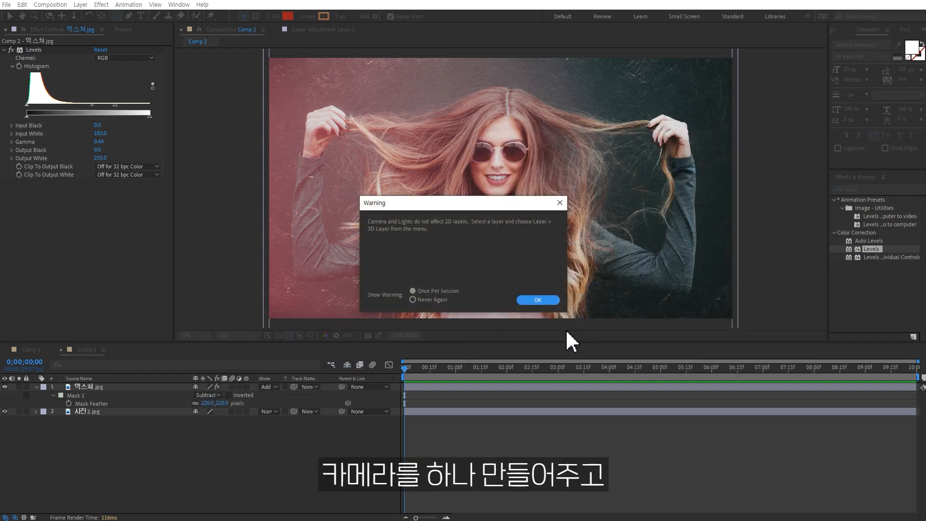
click(538, 302)
Turn the texture and photo layers into 3D layers so they respond to the camera.
click(144, 419)
shift+click(140, 394)
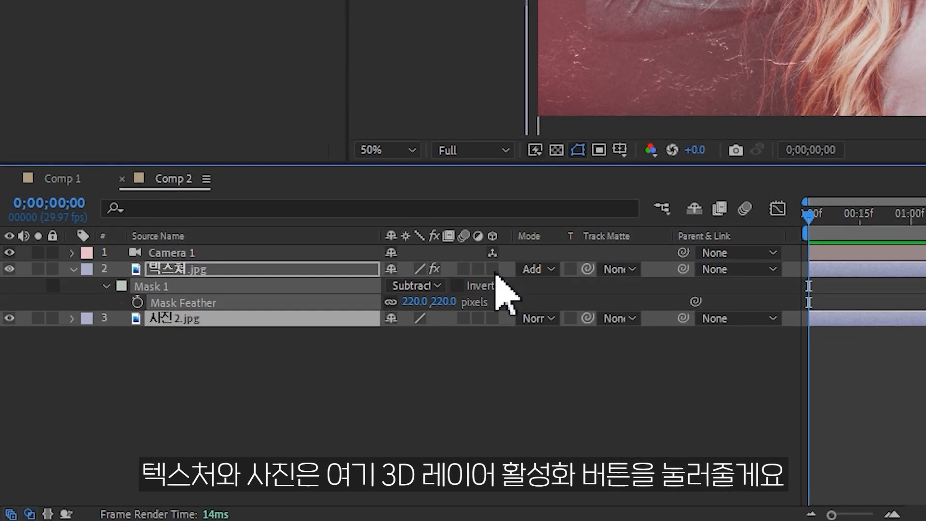
click(492, 269)
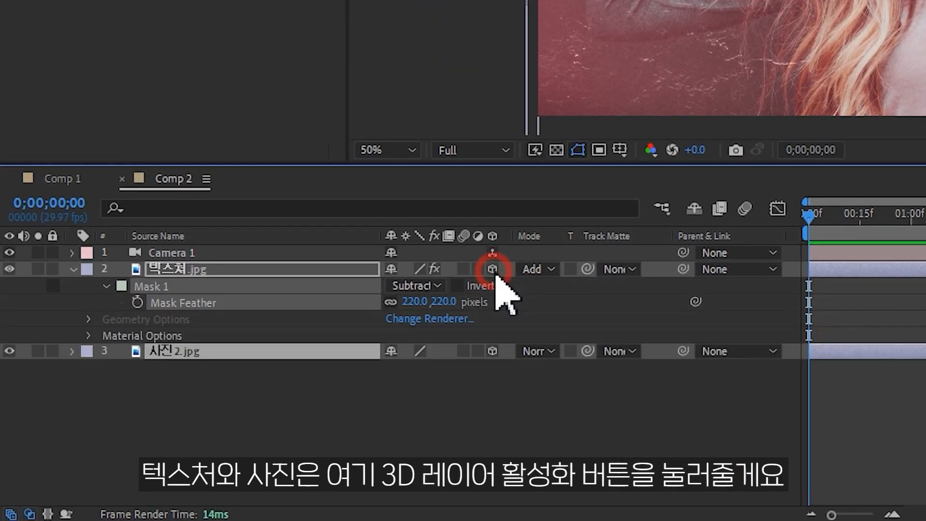
click(423, 419)
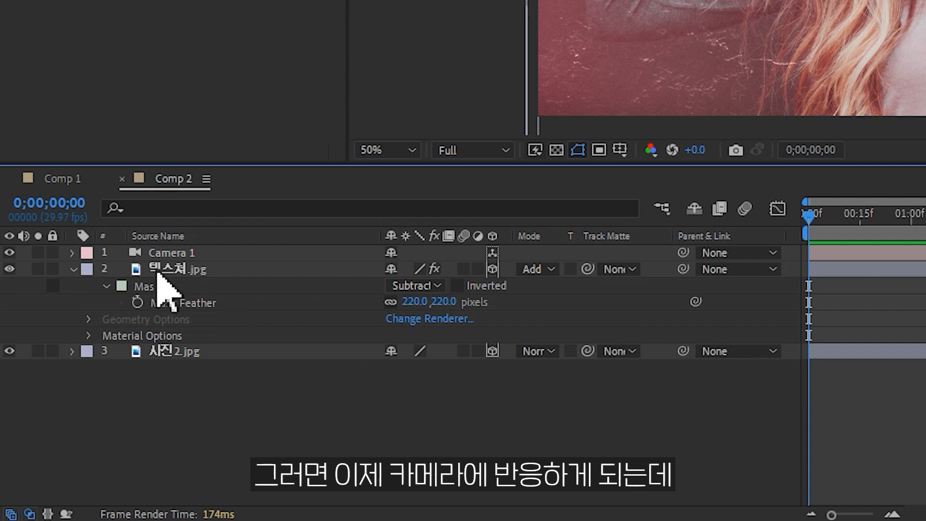
Collapse the texture layer's properties, add a null object and parent the camera to it.
key(u)
right_click(298, 318)
click(406, 84)
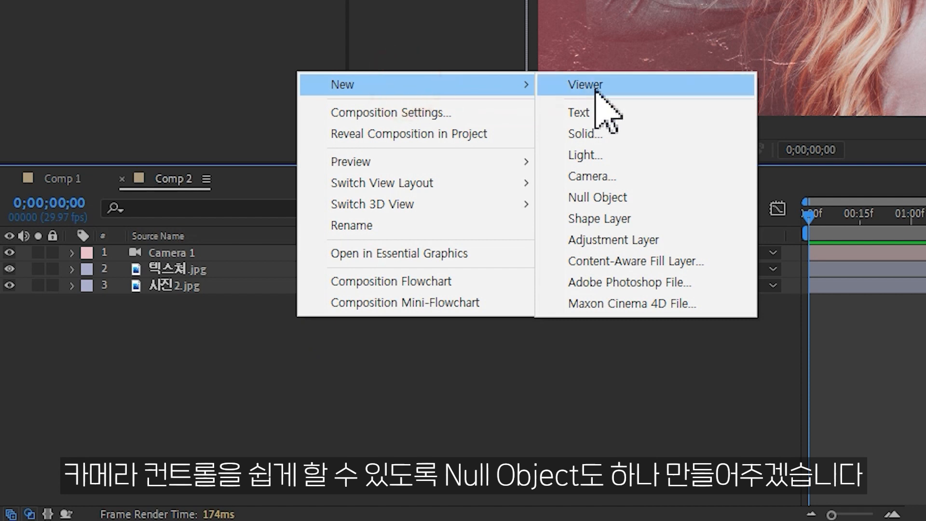
click(627, 197)
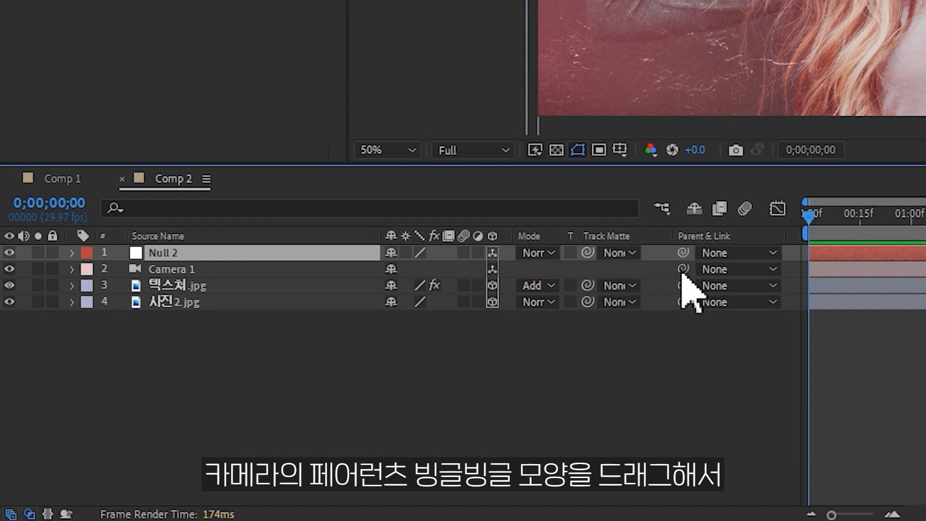
drag(683, 269, 362, 263)
Set the label colour of the null and camera layers to Yellow.
click(191, 270)
click(87, 253)
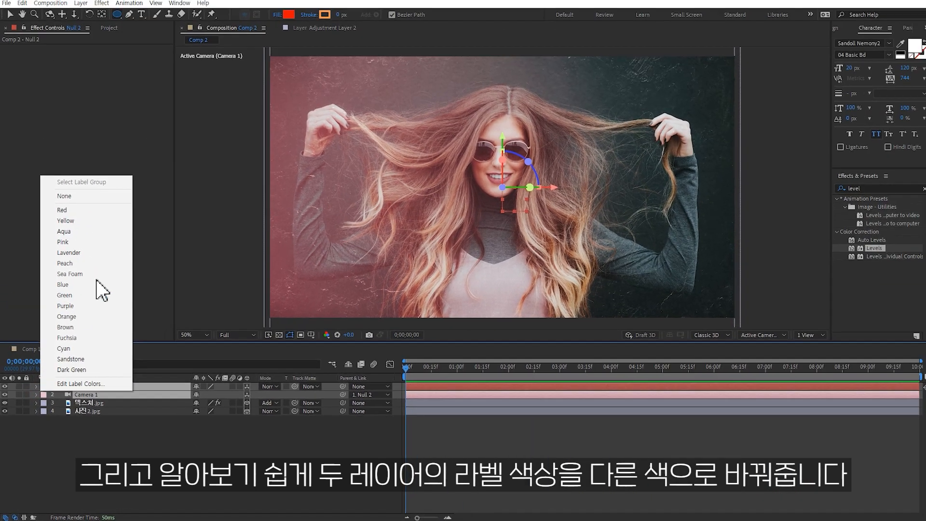
click(65, 220)
click(172, 454)
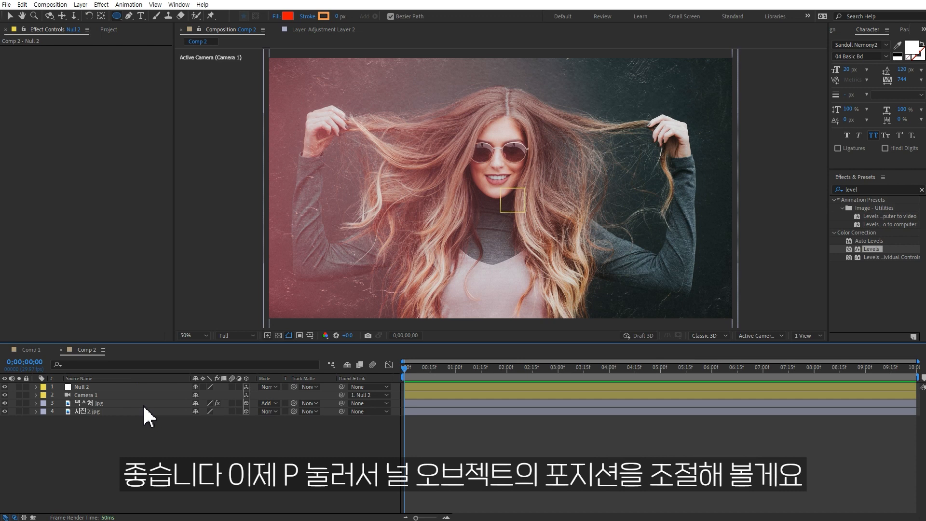
Reveal the null's Position property, try out a change to its Z value and undo it.
click(88, 386)
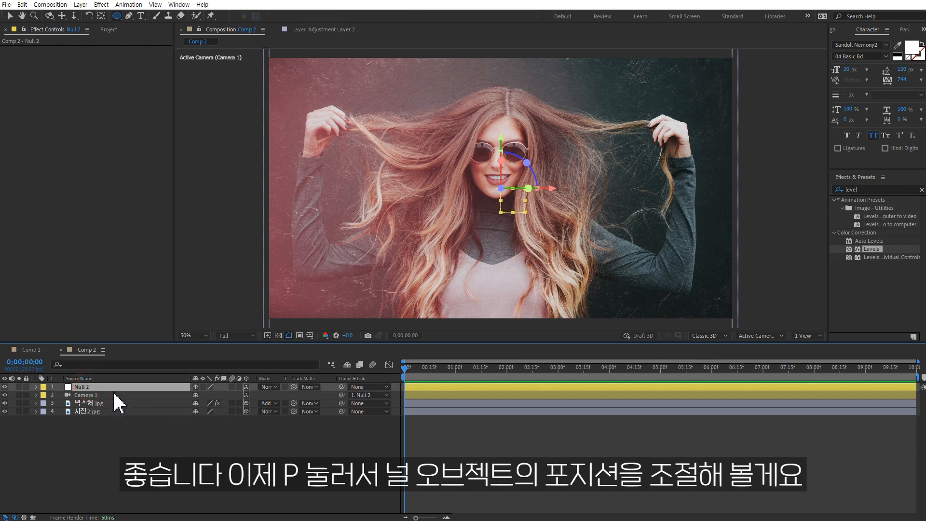
key(p)
mouse_move(224, 394)
mouse_down()
mouse_move(316, 393)
mouse_move(234, 399)
mouse_up()
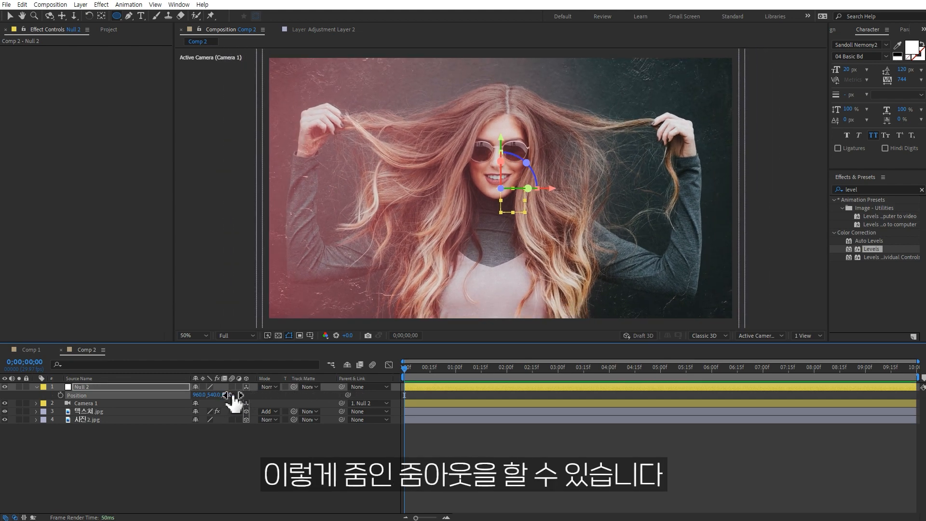
key(ctrl+z)
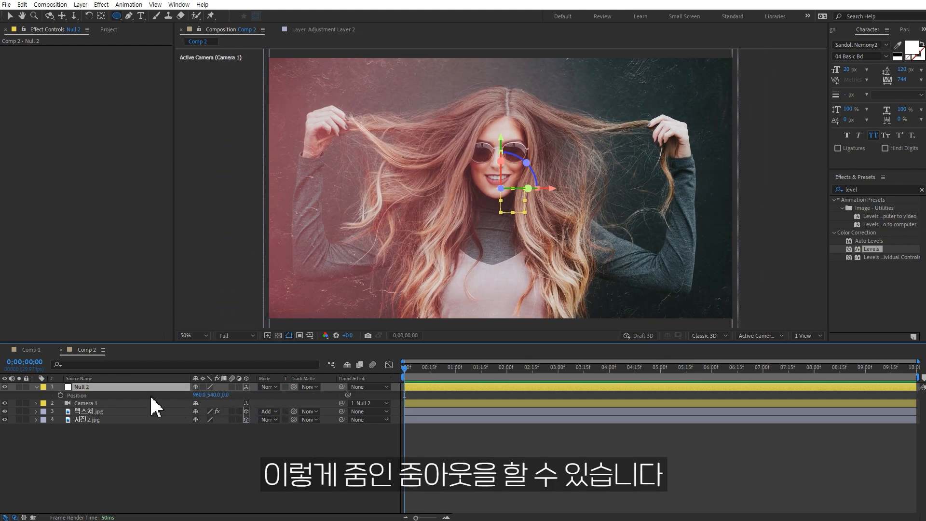
Keyframe the null's Position at 0 seconds and with Z at 100 at 2 seconds, and preview the zoom.
click(60, 395)
click(506, 367)
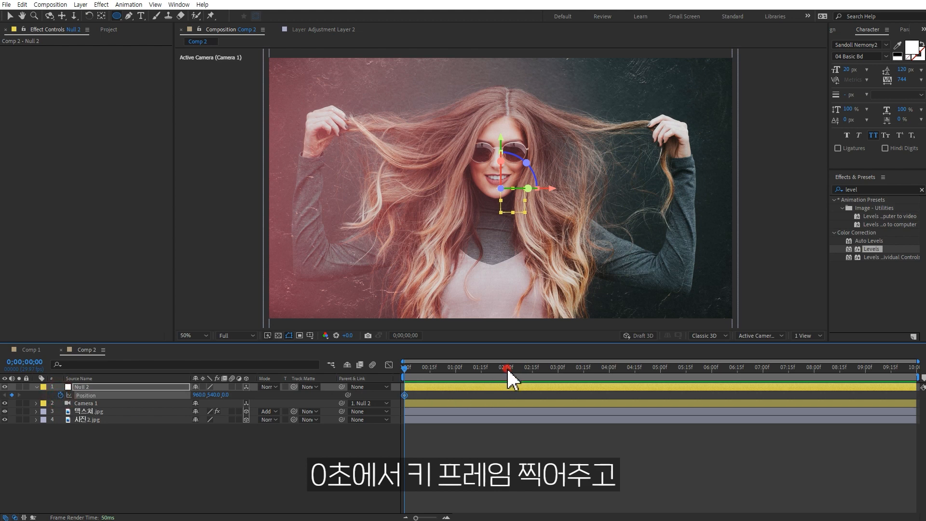
click(226, 394)
text(100)
key(Return)
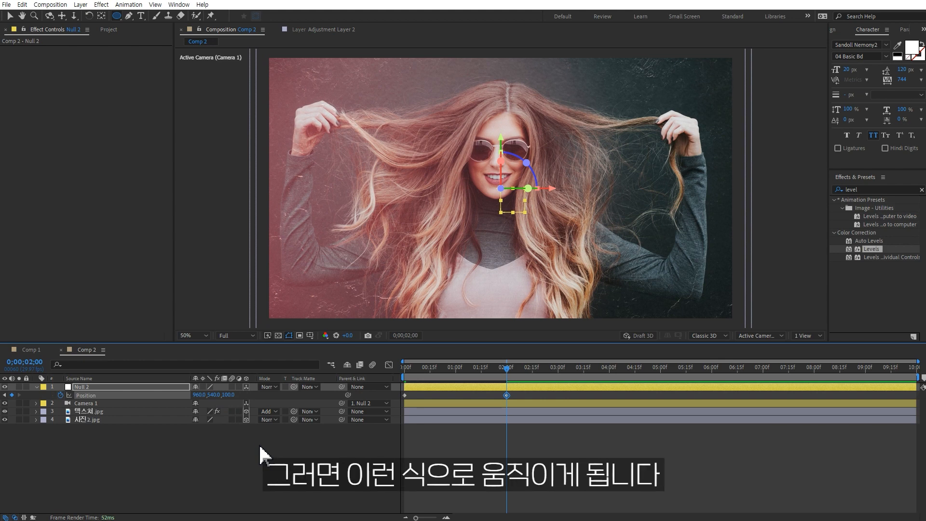
key(space)
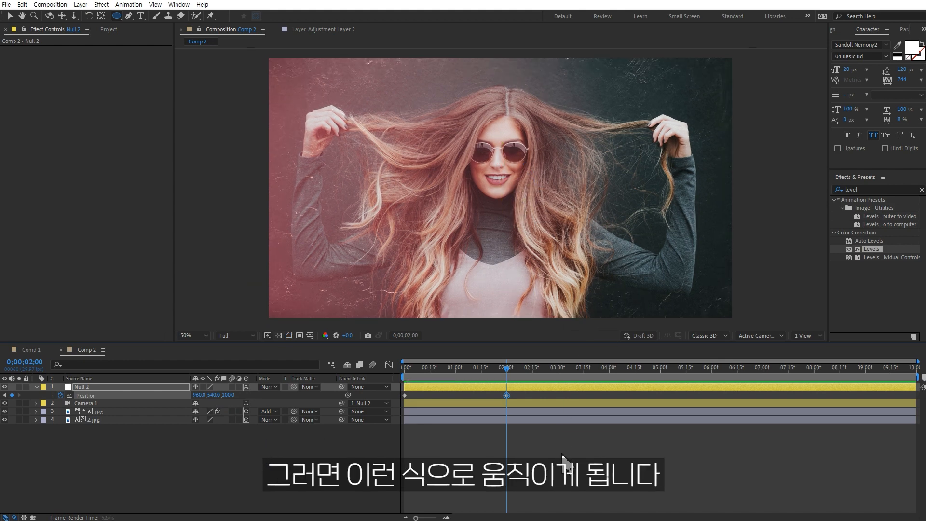
key(space)
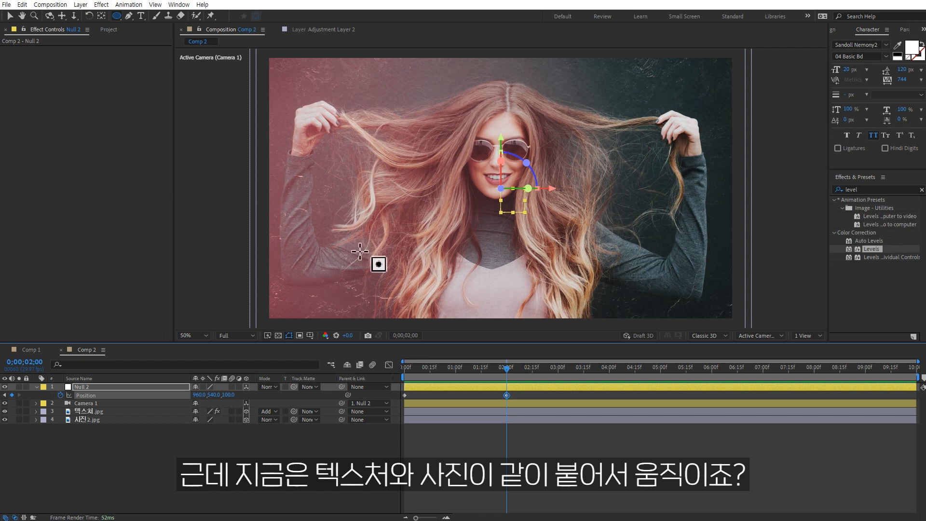
Bring the texture layer closer to the camera by setting its Z position to -1000.
click(99, 412)
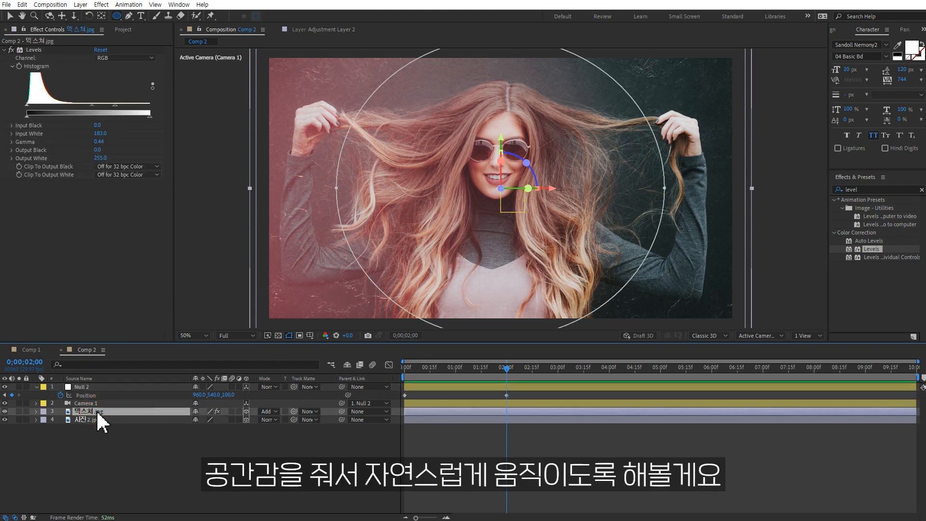
key(p)
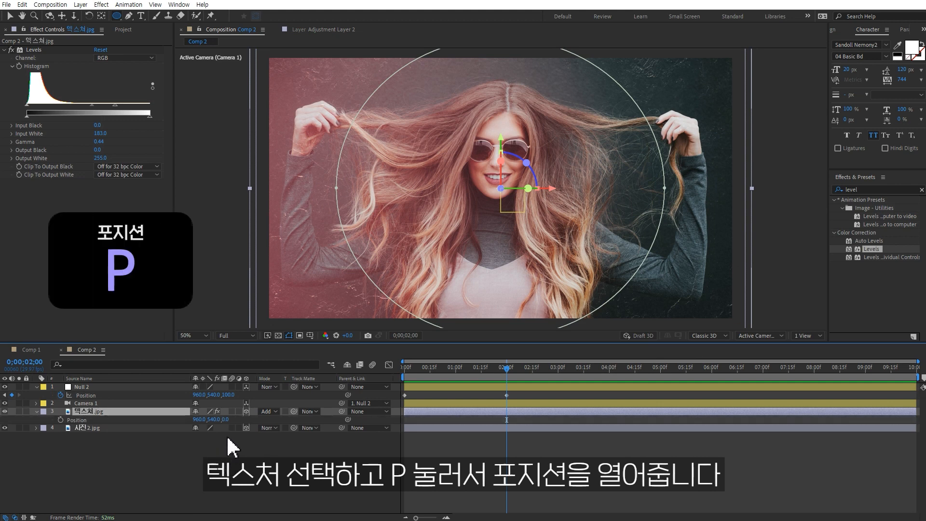
drag(226, 421, 125, 424)
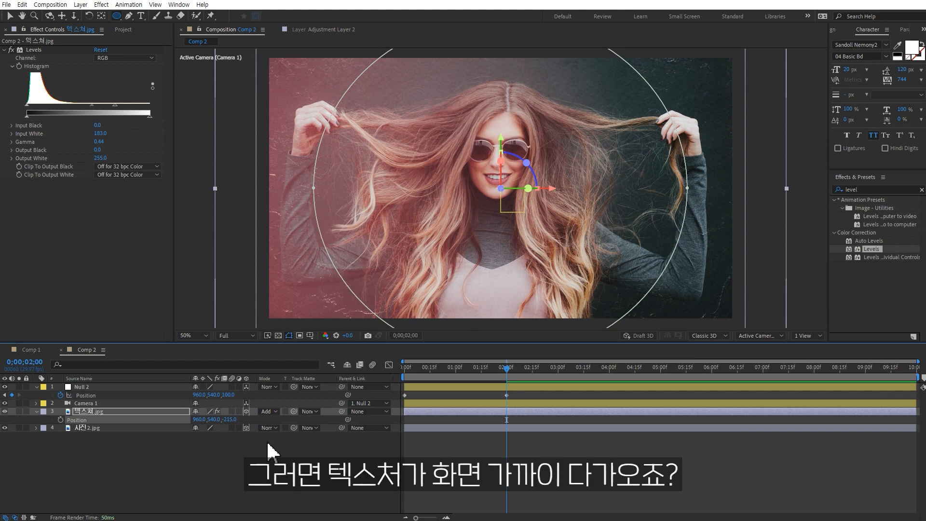
click(232, 420)
text(-1000)
key(Return)
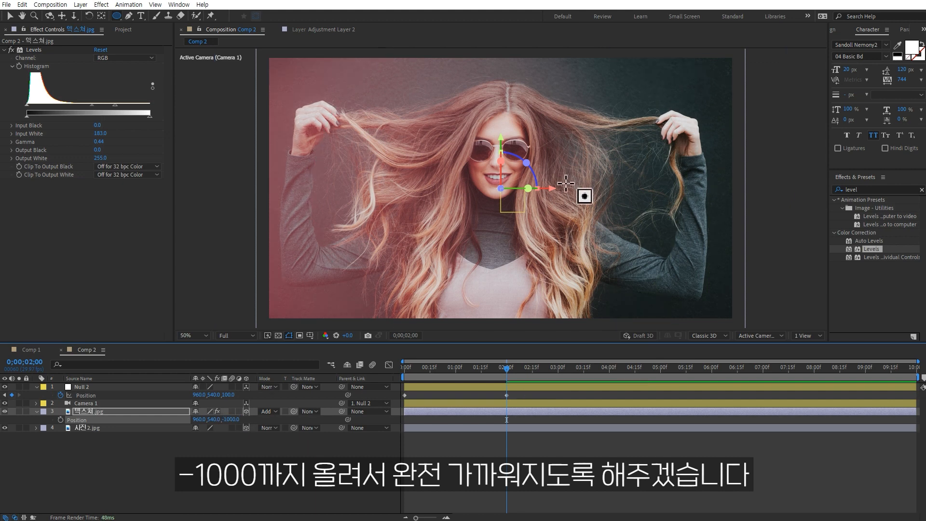
Scale the texture layer down to 49% so it fits the frame at the start of the composition.
scroll(585, 193, down, 2)
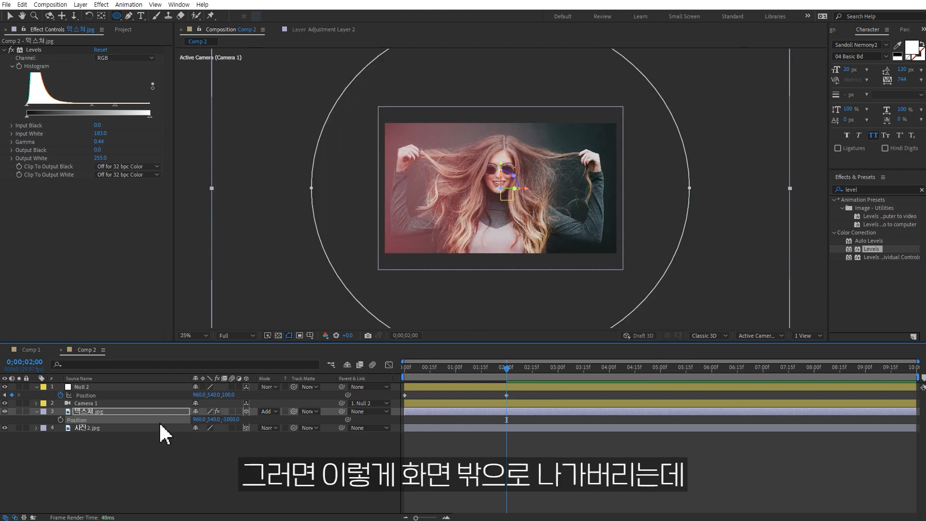
key(s)
drag(218, 420, 201, 420)
drag(405, 369, 393, 371)
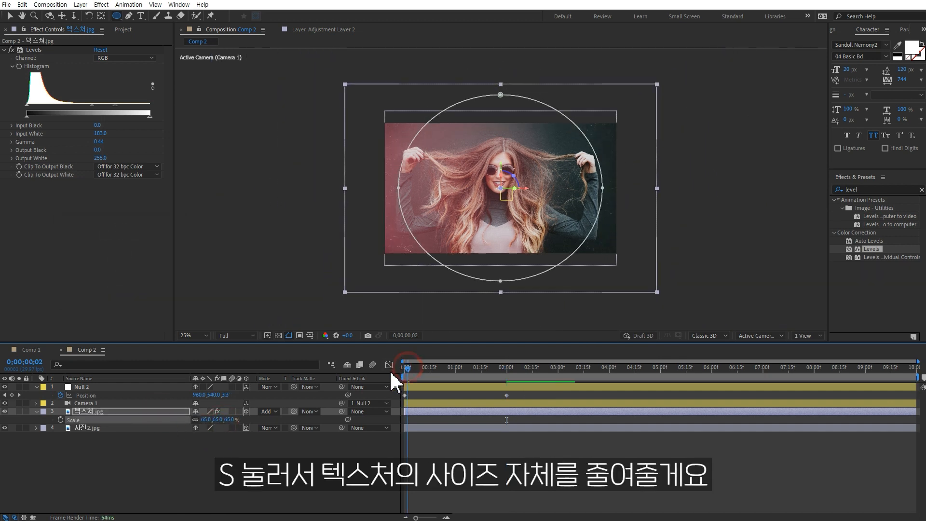
drag(230, 418, 222, 421)
scroll(452, 251, up, 2)
click(333, 483)
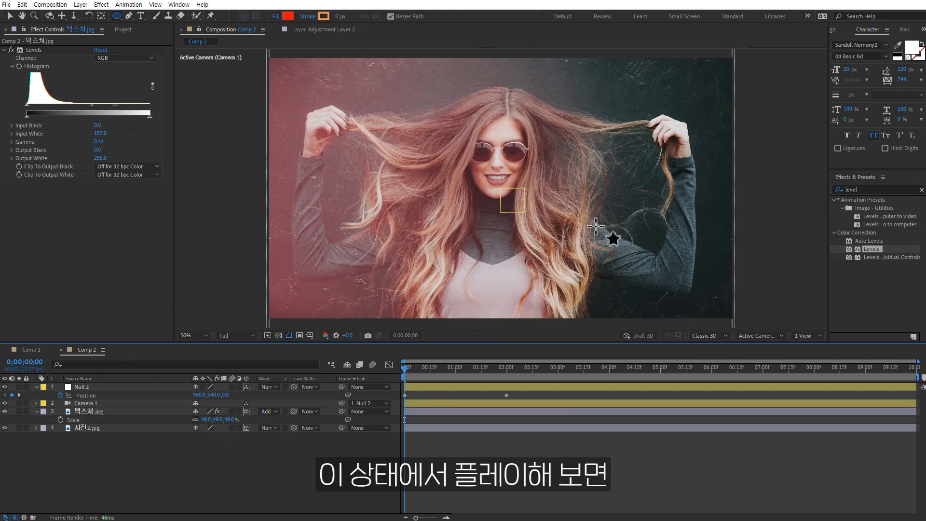
Play the animation to examine the depth between the photo and the texture during the zoom.
key(space)
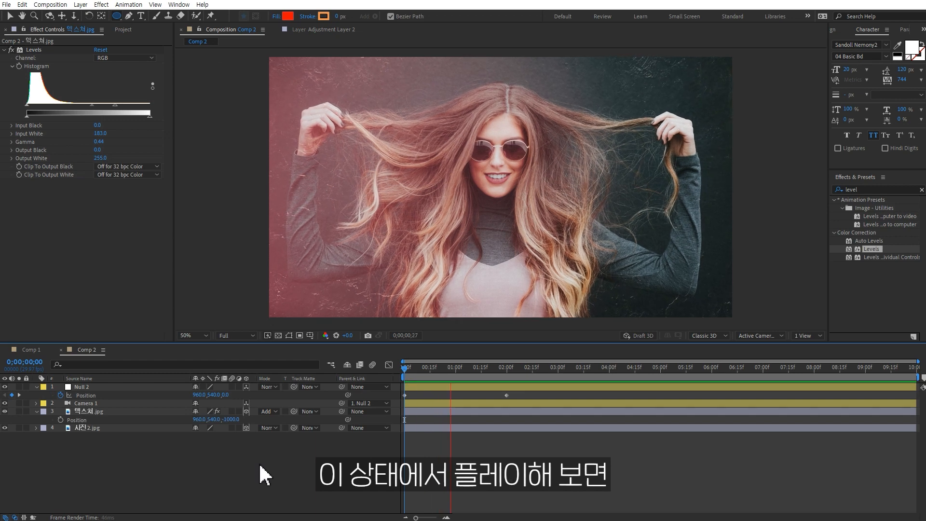
key(space)
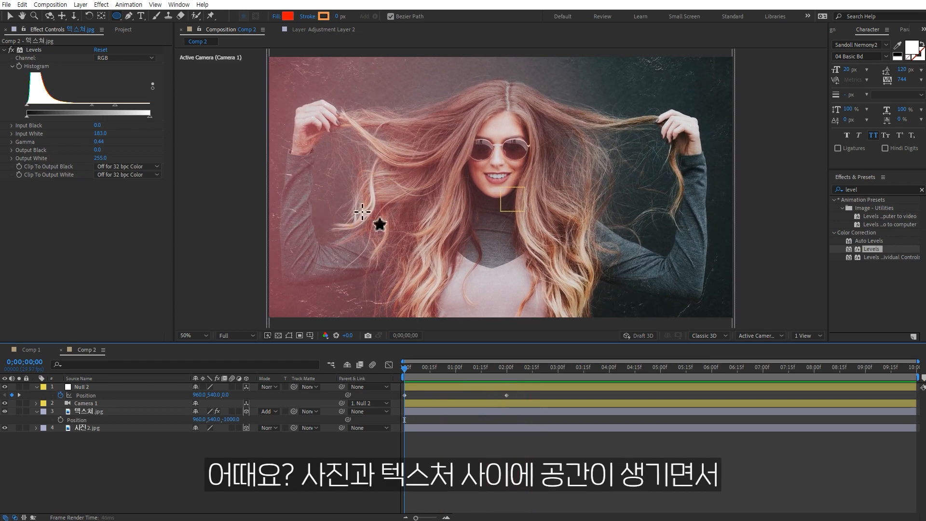
key(space)
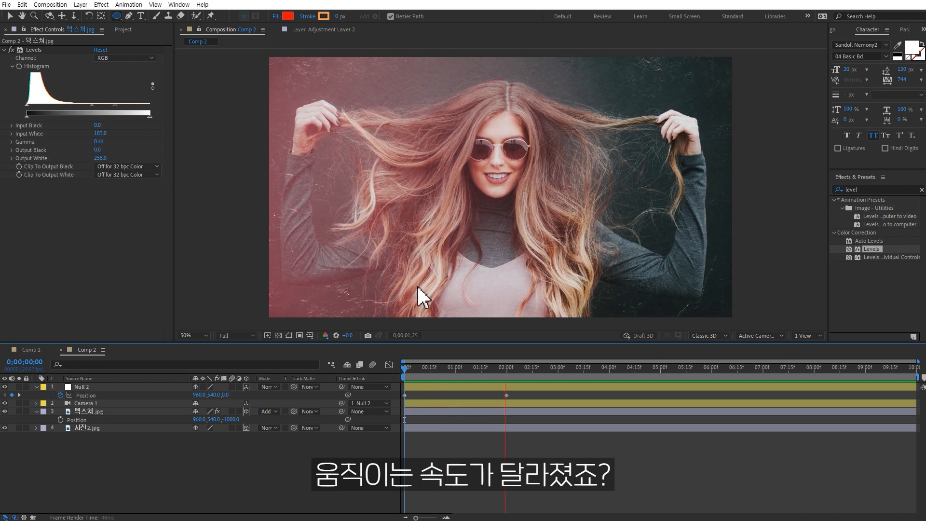
key(space)
Keyframe the null's Z Rotation at 0 seconds and with 2° at 2 seconds, and preview the motion.
click(102, 388)
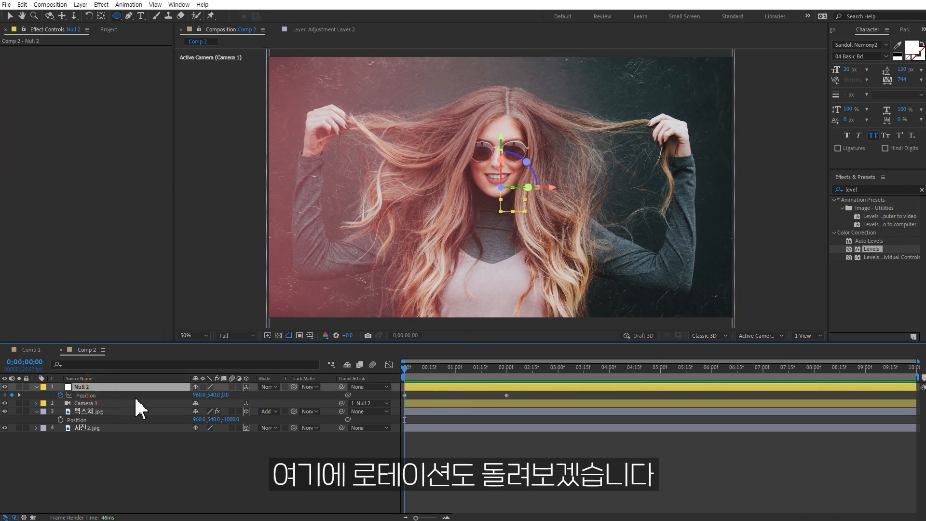
key(shift+r)
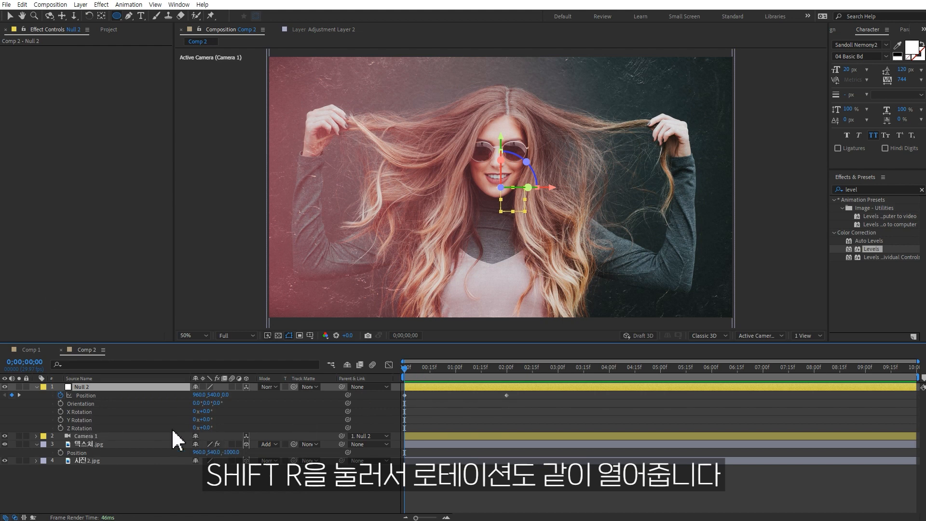
click(60, 428)
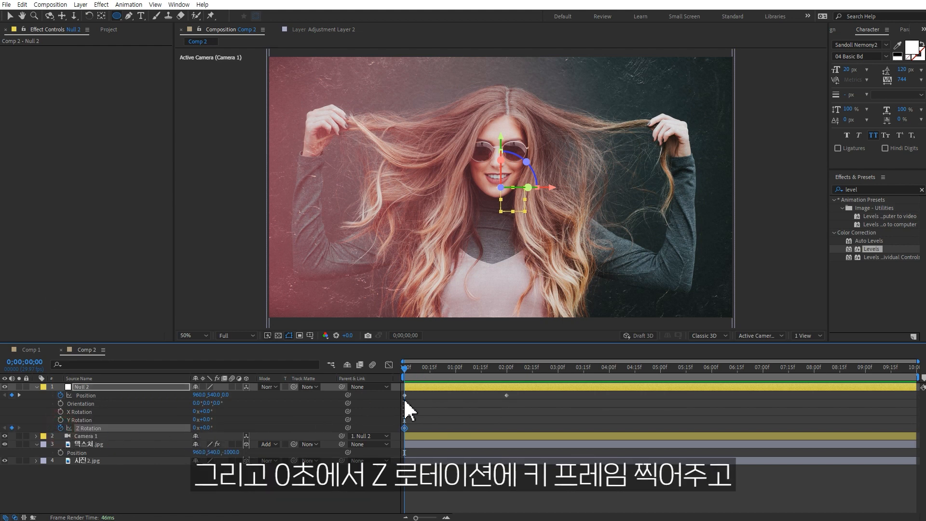
click(506, 370)
click(207, 427)
text(2)
click(228, 487)
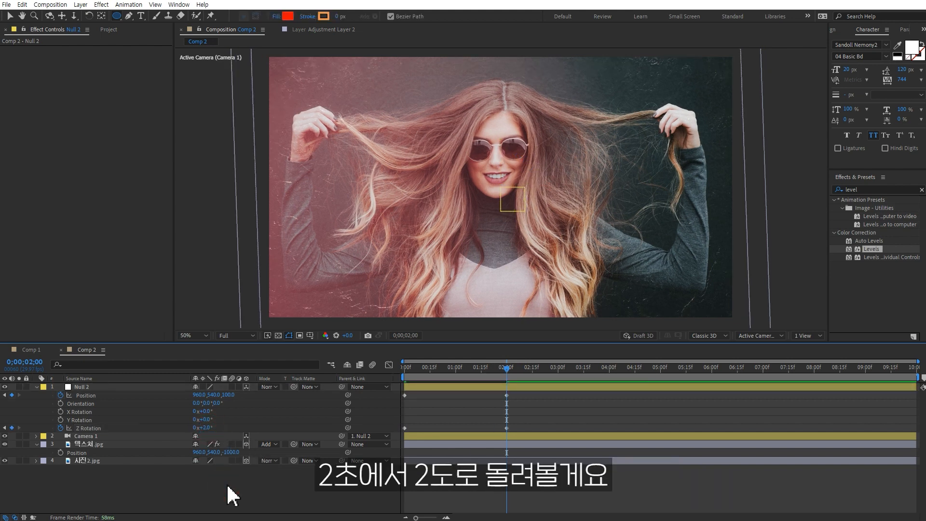
key(space)
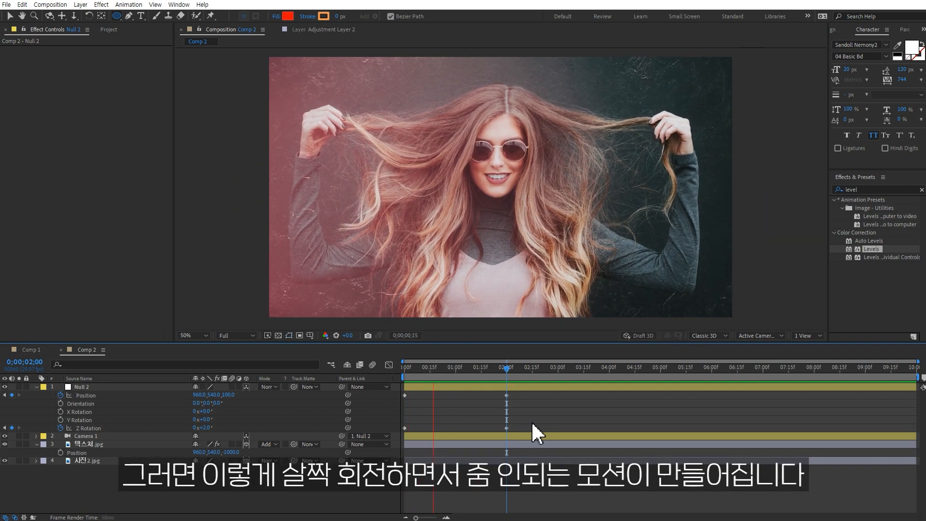
key(space)
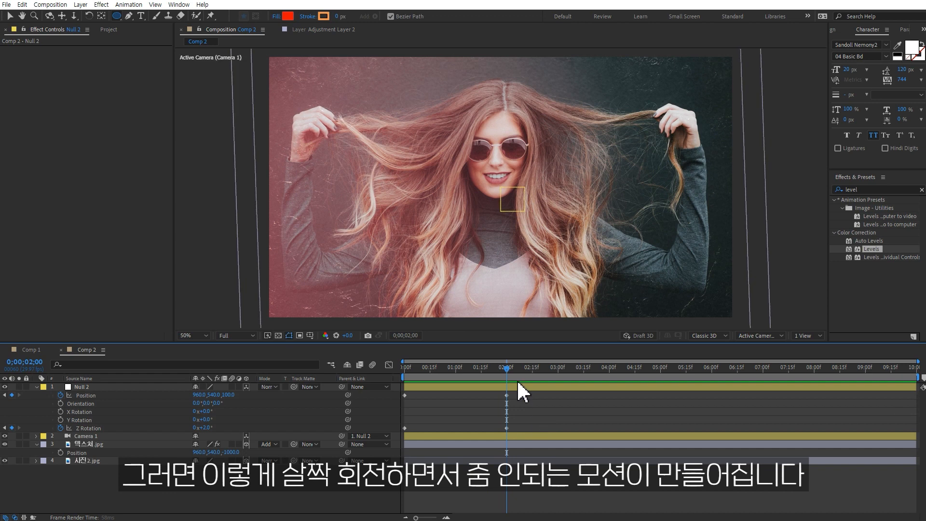
Split the null, camera, texture and photo layers at 2 seconds and delete the parts after the cut.
key(u)
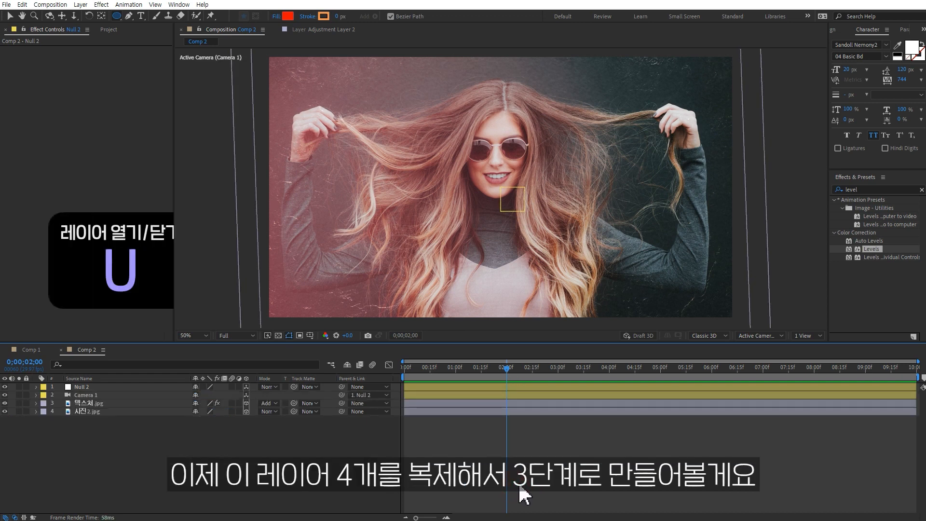
click(96, 386)
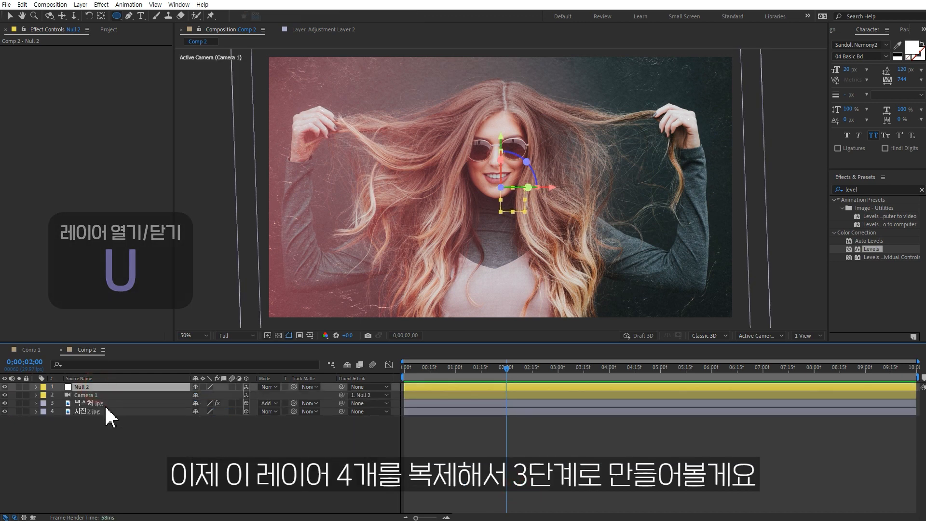
shift+click(101, 411)
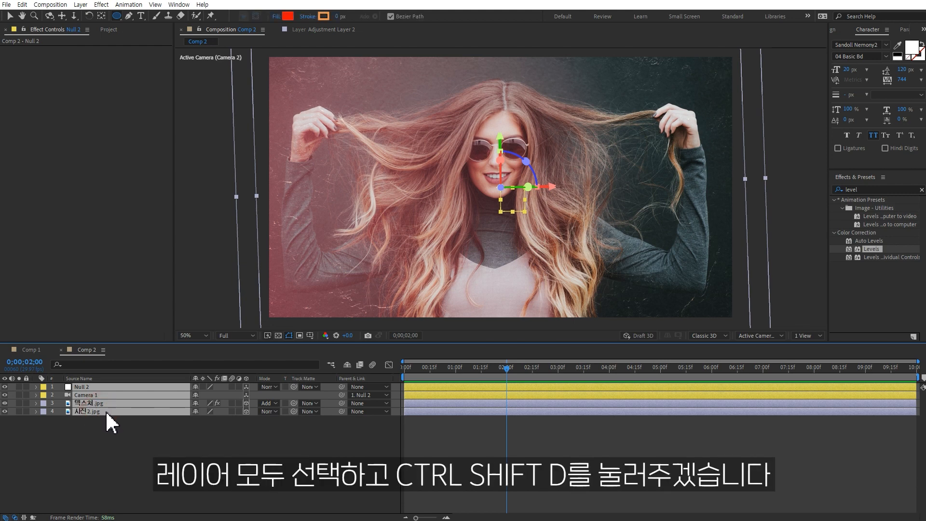
key(ctrl+shift+d)
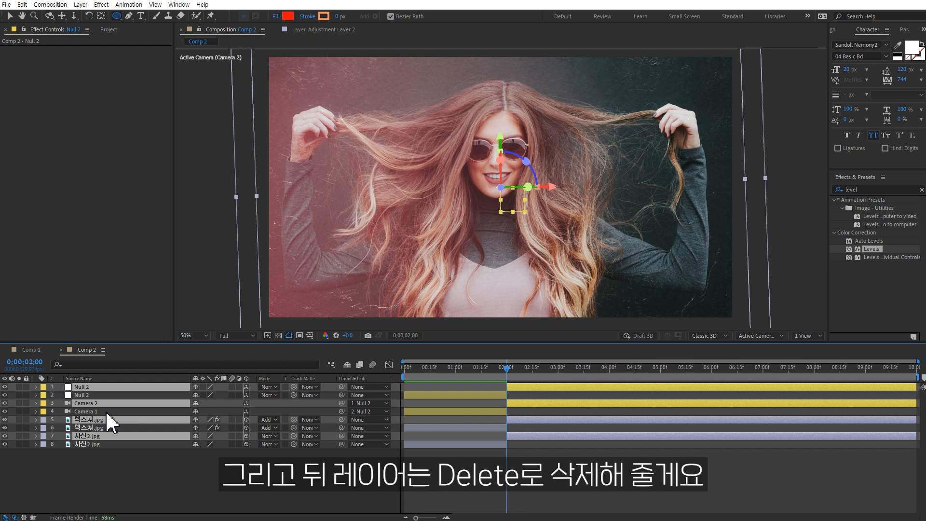
key(Delete)
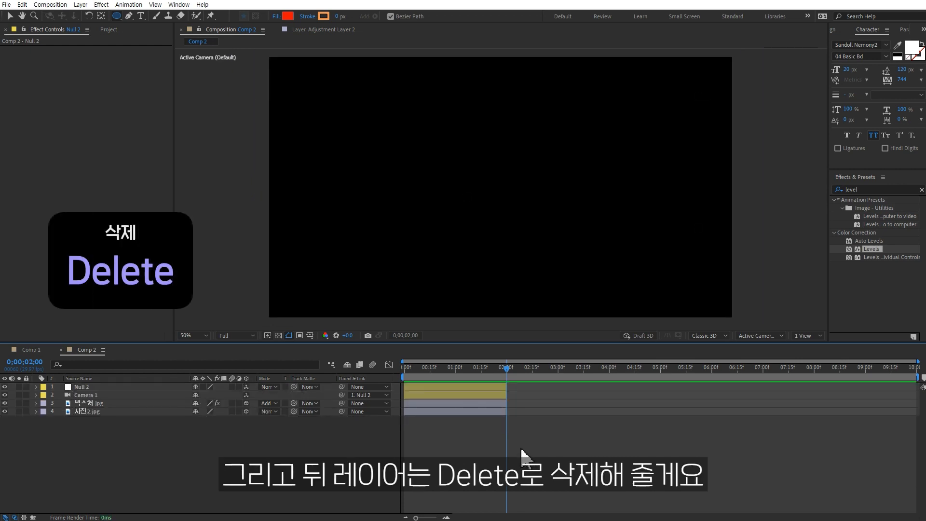
Duplicate the four trimmed layers, move the copies to the top of the layer stack and start them at 2 seconds.
drag(131, 441, 94, 386)
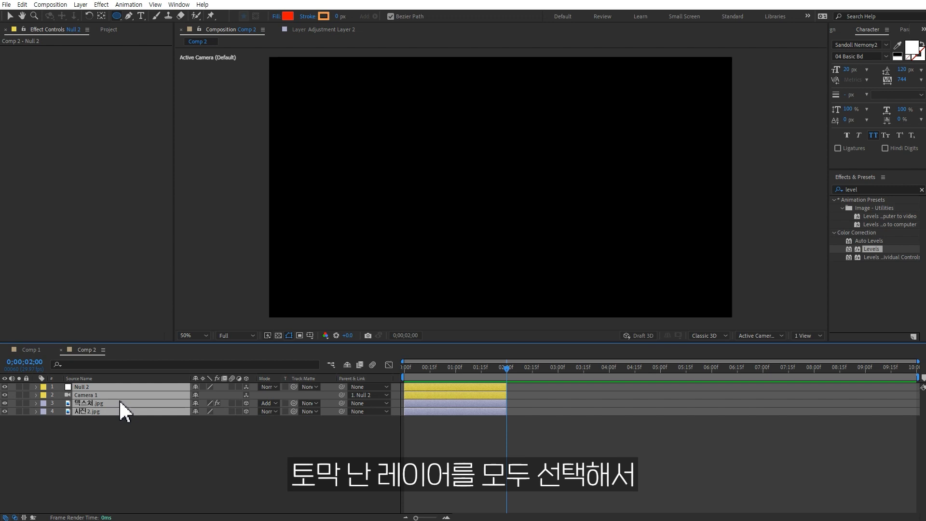
key(ctrl+d)
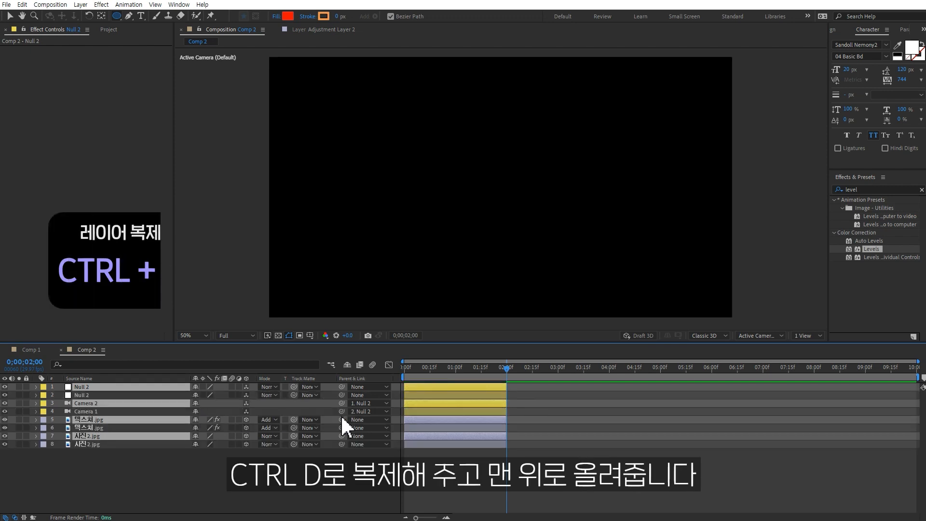
drag(134, 403, 135, 391)
drag(428, 388, 529, 390)
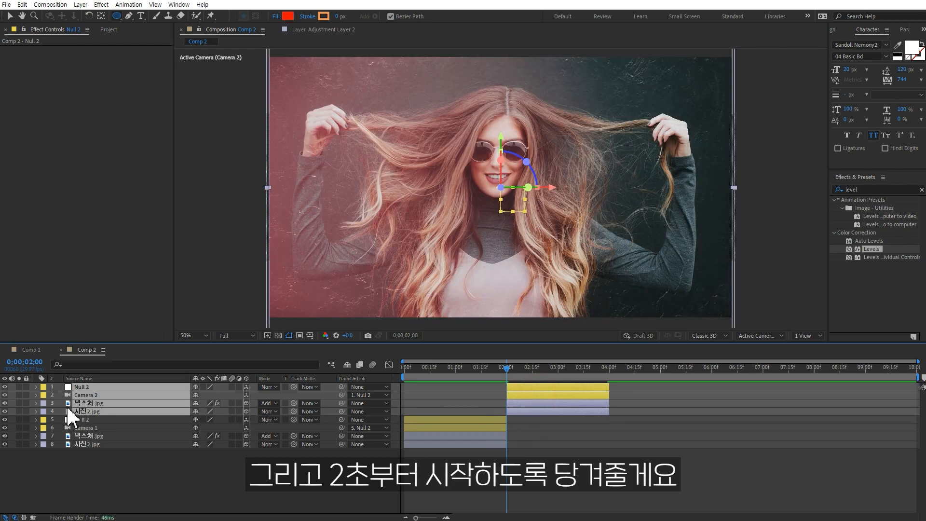
Duplicate the four layers once more as the top group, start them at 4 seconds, and scrub through the three sections.
key(ctrl+d)
mouse_move(102, 401)
mouse_down()
mouse_move(104, 410)
mouse_move(107, 398)
mouse_up()
drag(525, 396, 611, 395)
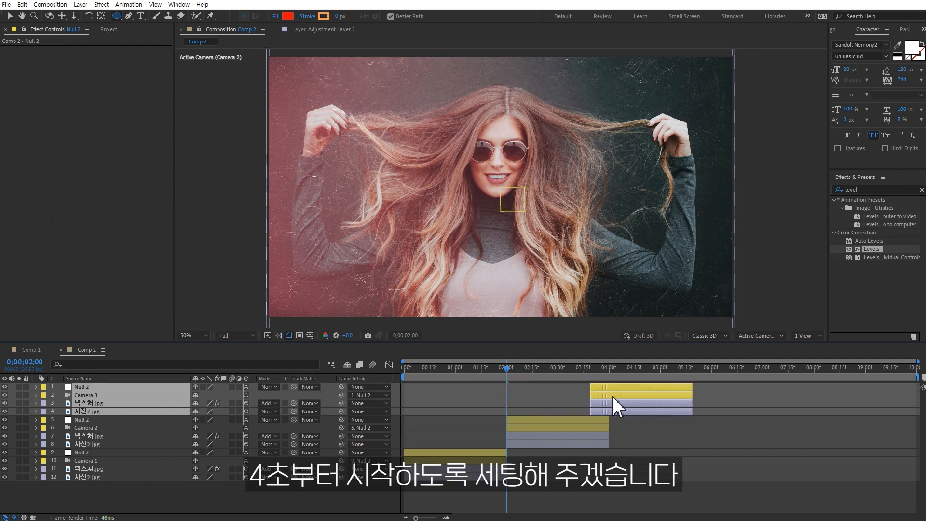
drag(465, 373, 543, 375)
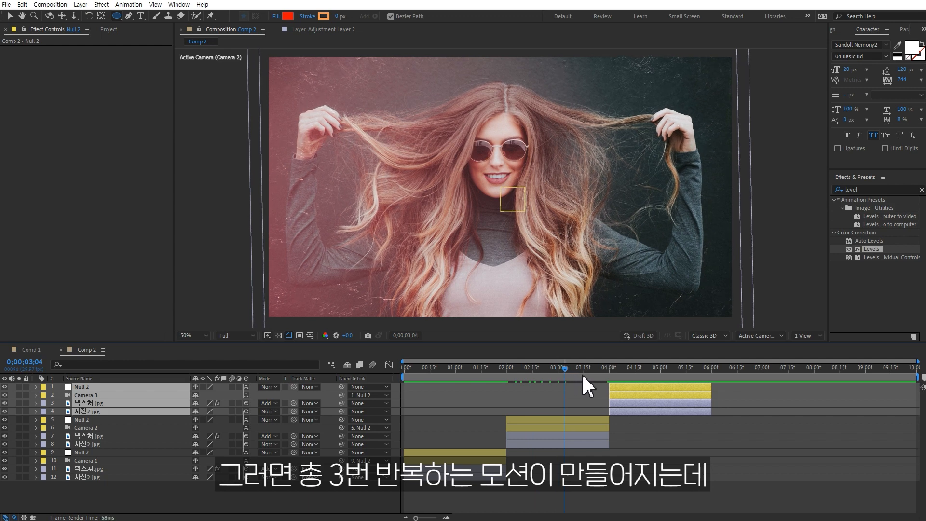
drag(682, 375, 455, 391)
Replace the photo in the bottom layer with 사진1.jpg and play the composition from the start.
click(90, 469)
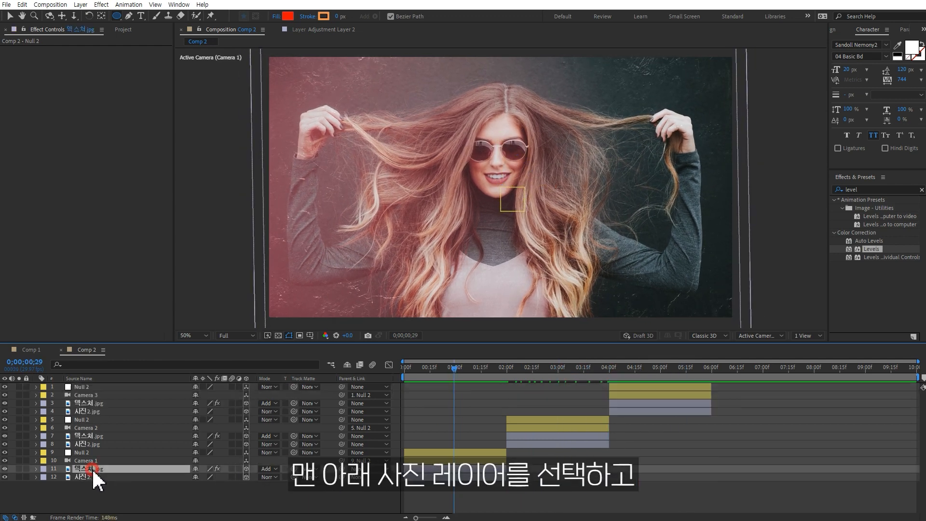
click(89, 477)
click(120, 30)
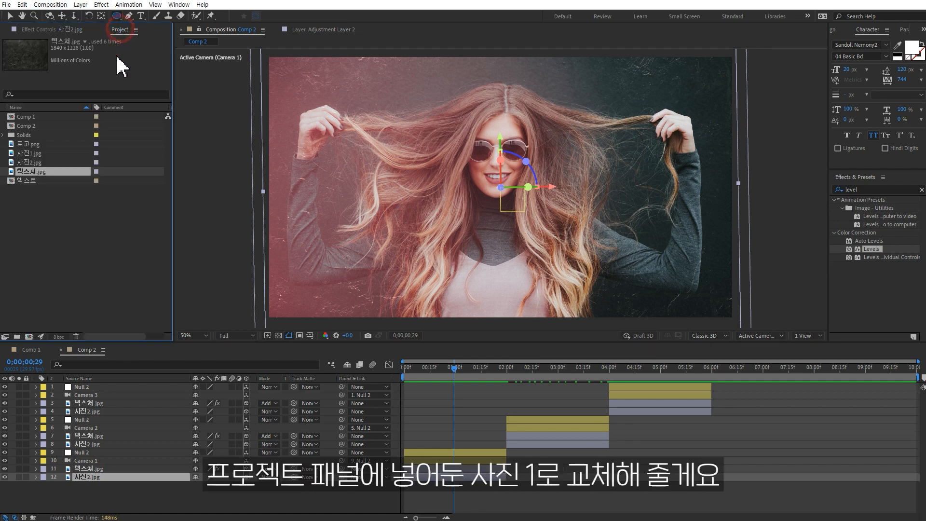
drag(29, 153, 473, 215)
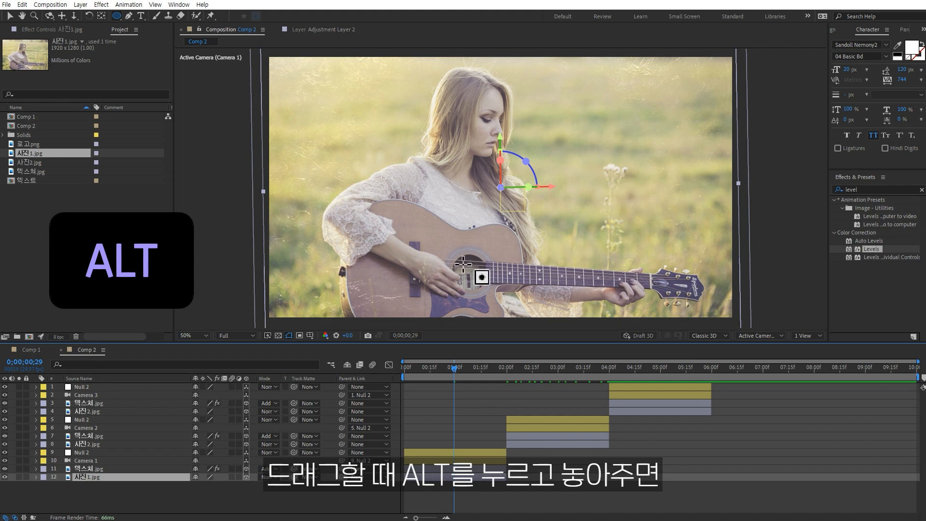
click(424, 369)
drag(422, 366, 503, 367)
key(space)
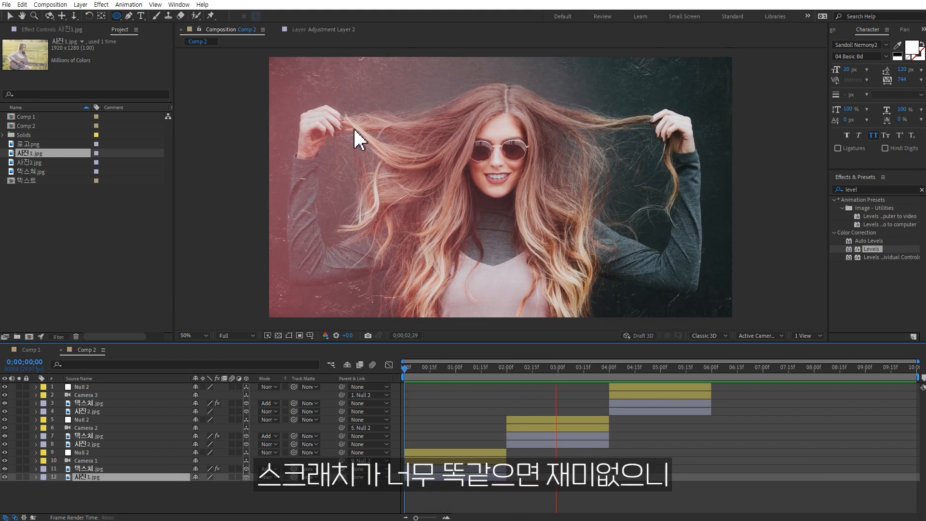
Mirror the second section's texture layer horizontally by unlinking its Scale and setting the X value to -49%, and check the scratches.
mouse_move(553, 366)
mouse_down()
mouse_move(487, 366)
mouse_move(543, 368)
mouse_up()
click(93, 436)
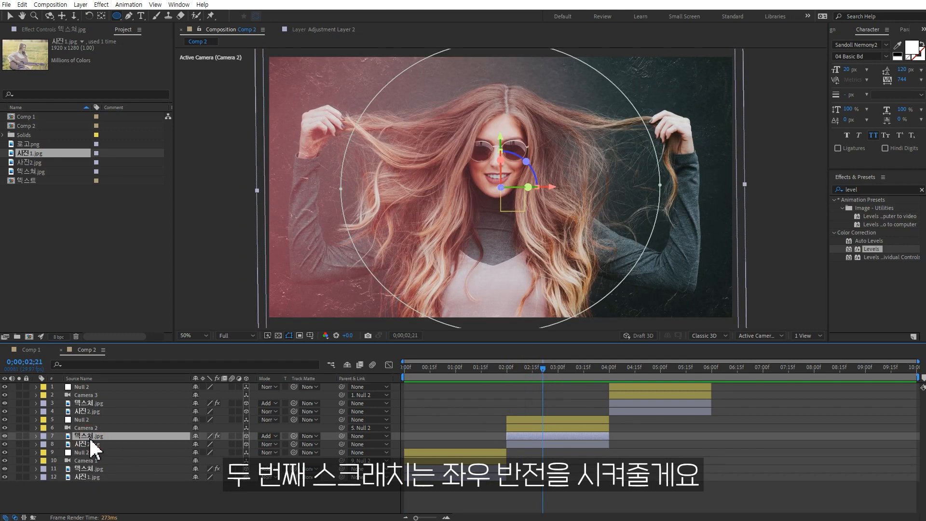
key(s)
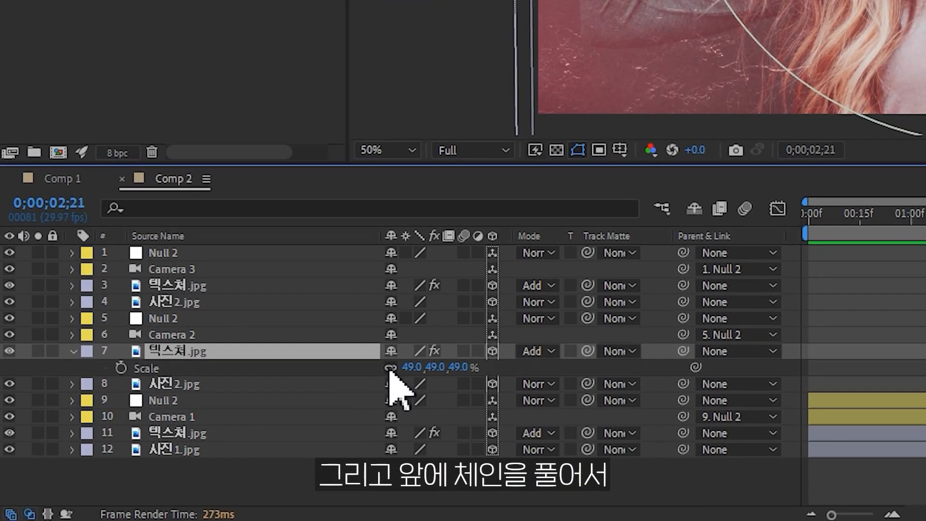
click(195, 444)
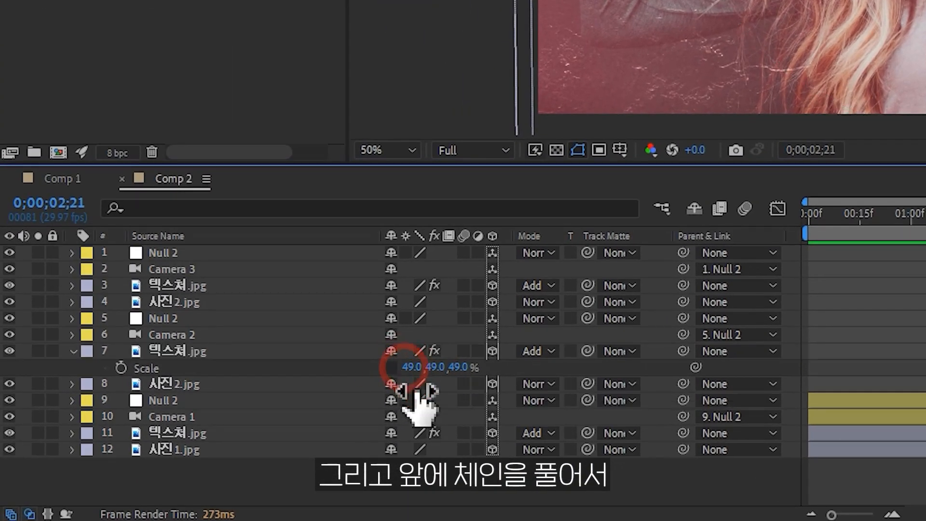
click(410, 367)
text(-49)
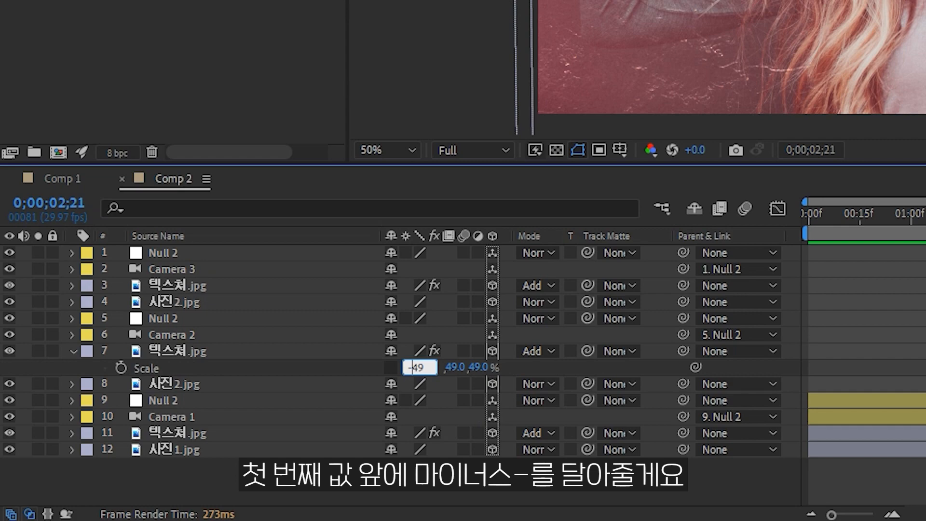
key(Return)
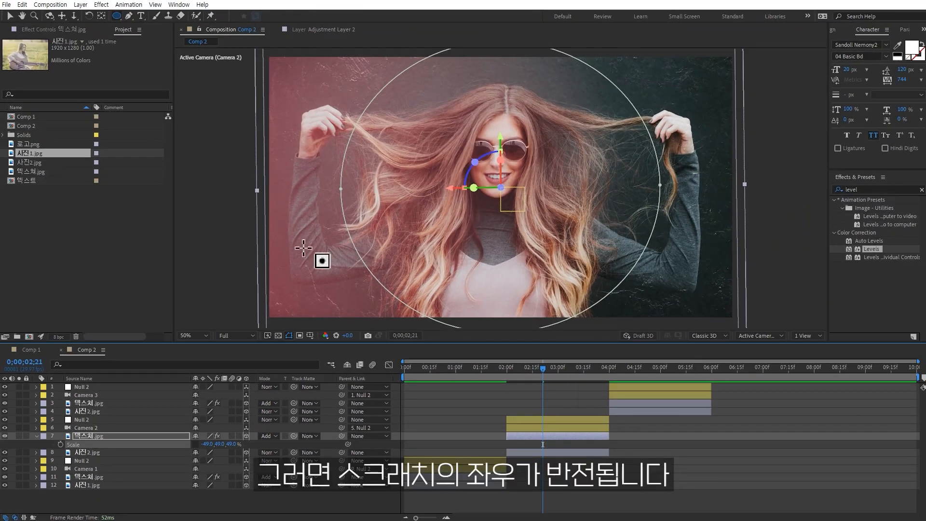
drag(441, 369, 540, 367)
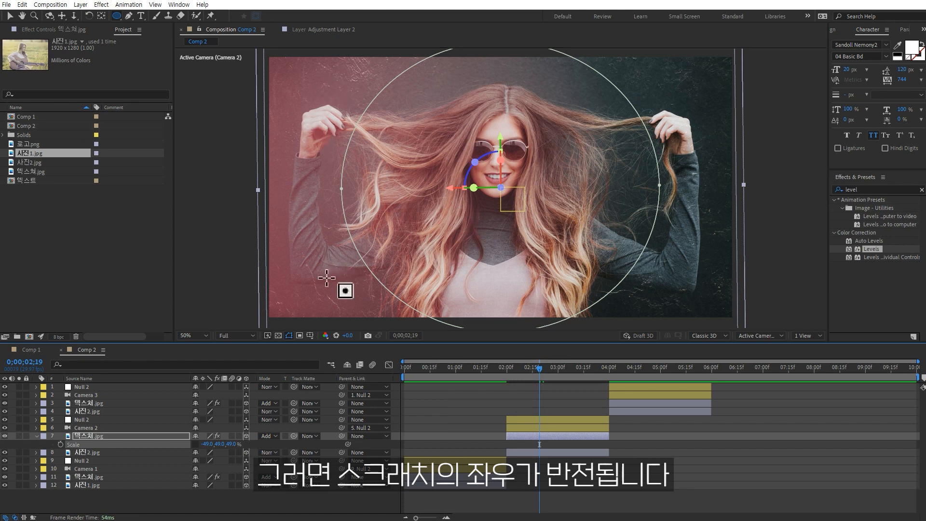
click(538, 392)
Set the third section's null Z Position keyframes to 300 at 4 seconds and 400 at 6 seconds.
drag(595, 366, 615, 369)
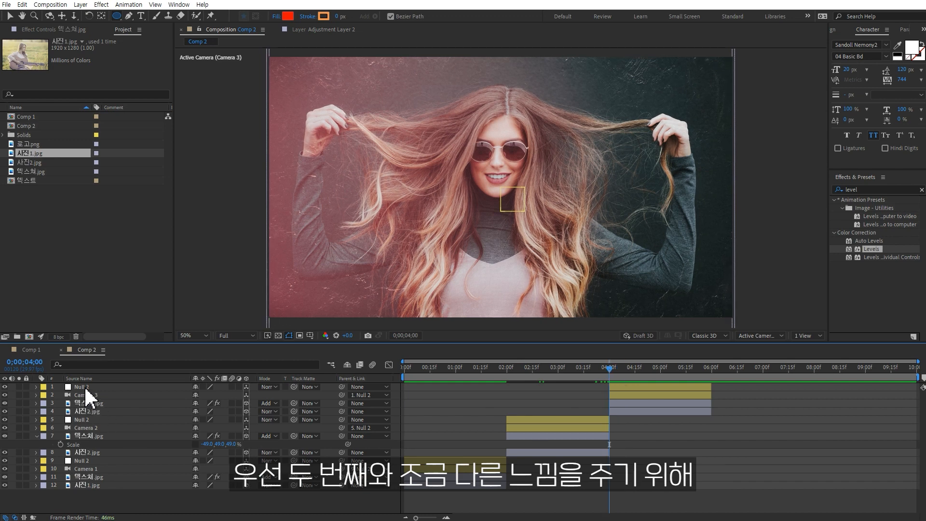
click(81, 386)
key(p)
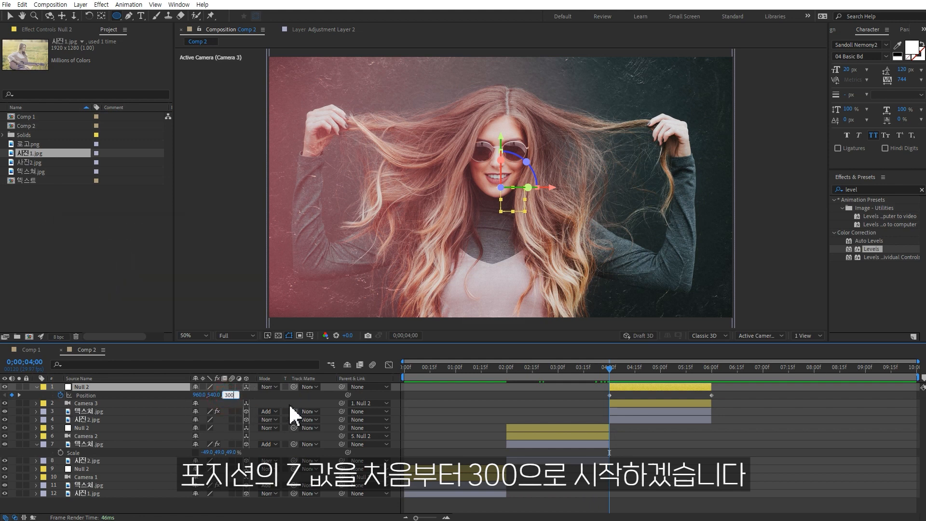
text(300)
key(Return)
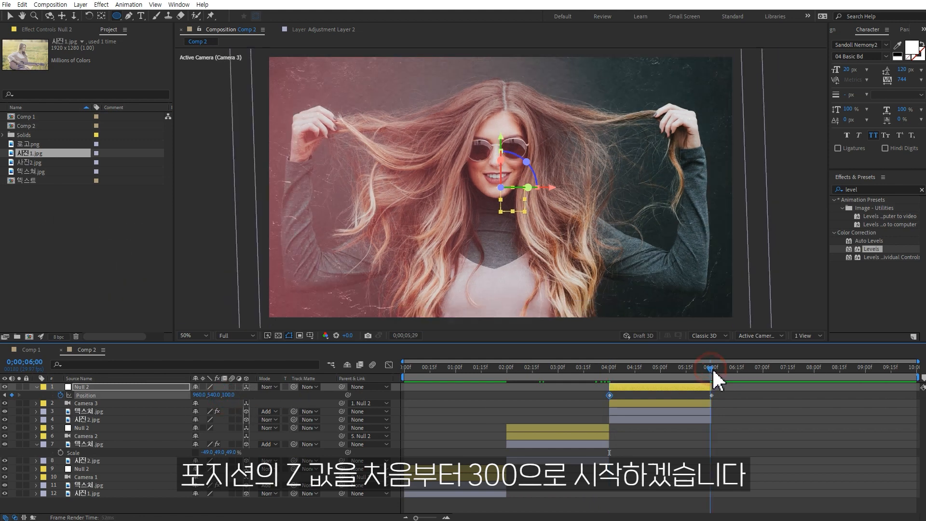
click(712, 368)
click(232, 395)
text(400)
key(Return)
Limit the work area to the range from about 0;00;03;18 to 6 seconds and preview the third section's zoom.
key(n)
drag(606, 369, 589, 382)
key(b)
key(space)
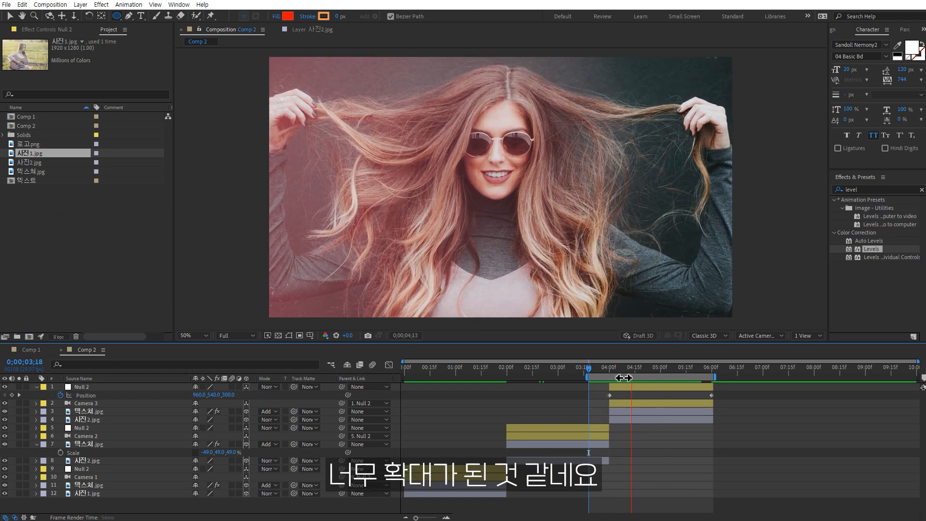
Set the third section's null Z Position keyframes to 200 at 4 seconds and 300 at 6 seconds.
click(609, 368)
click(232, 395)
text(200)
key(Return)
click(711, 369)
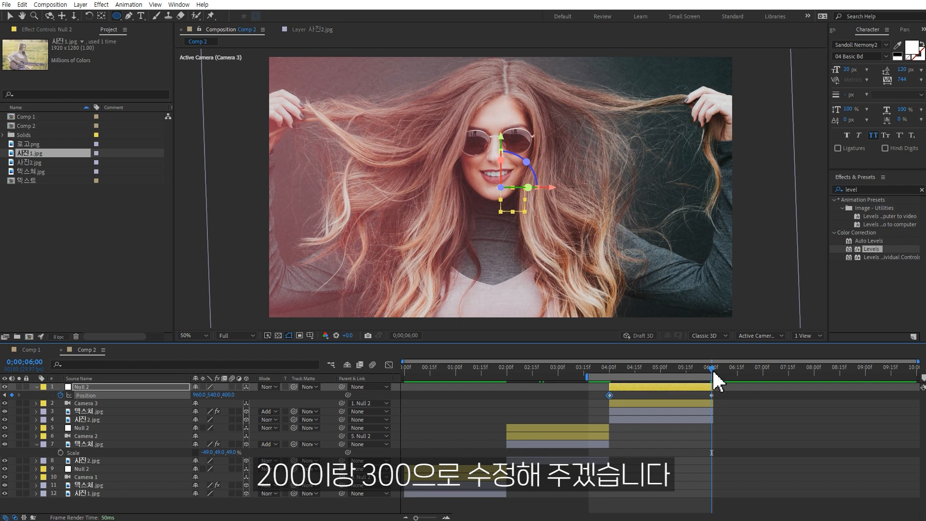
click(233, 395)
text(300)
key(Return)
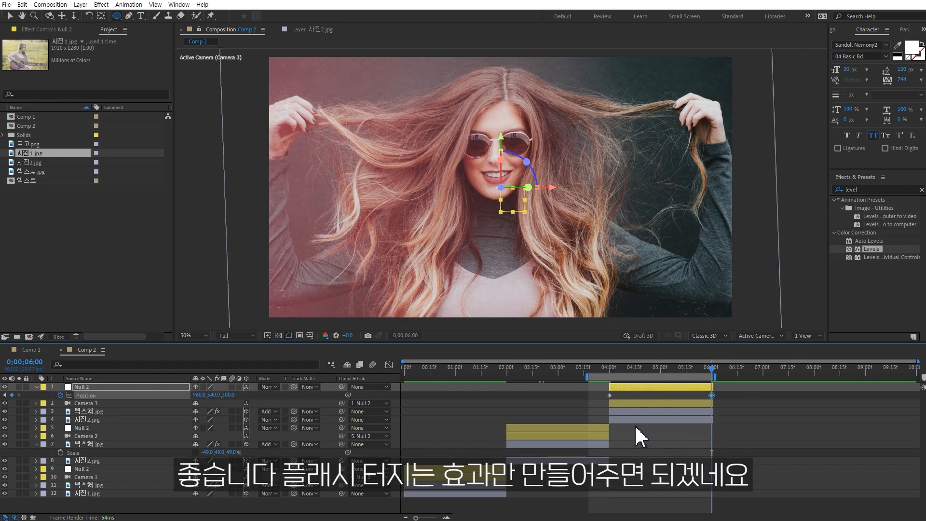
Add an adjustment layer at the top of the composition and shift it to start at 4 seconds.
right_click(300, 505)
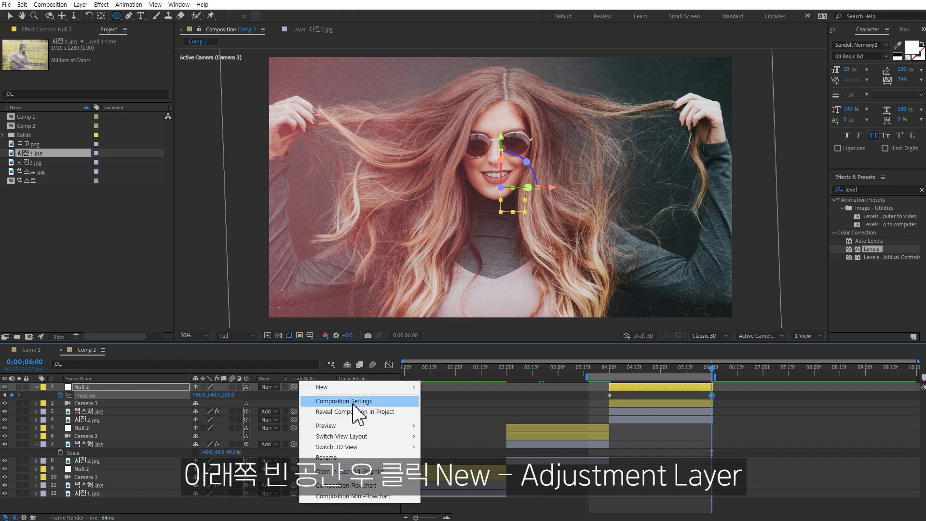
mouse_move(337, 386)
click(471, 465)
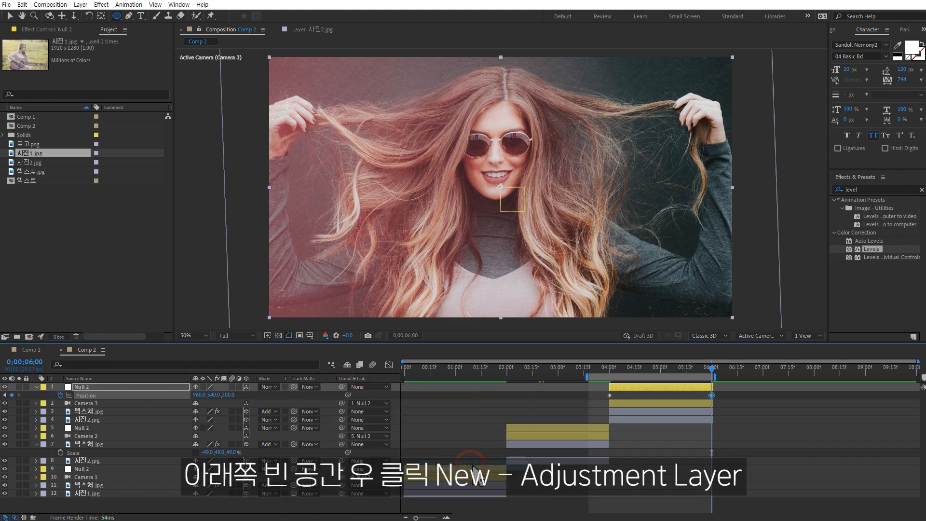
drag(433, 387, 606, 388)
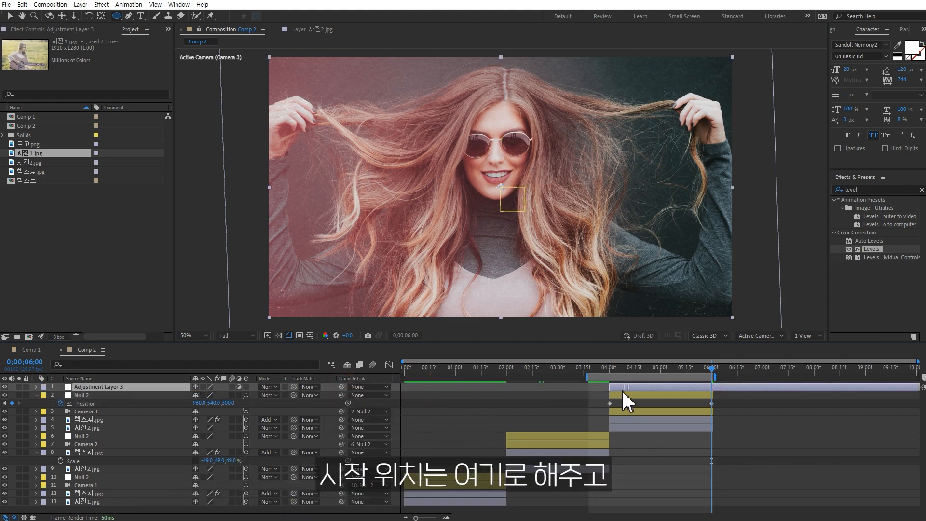
Go to 4 seconds, find the Exposure effect with the search "expo" and apply it to the adjustment layer.
click(612, 369)
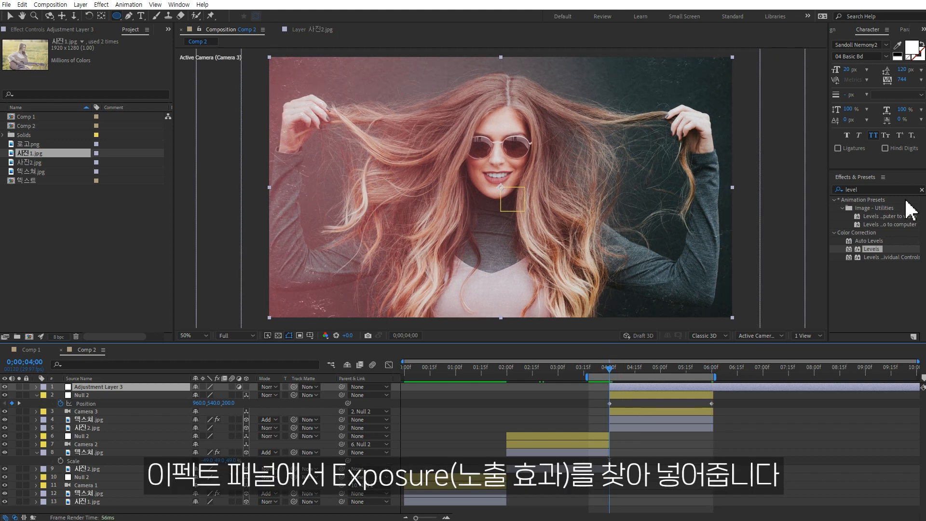
double_click(885, 189)
text(expo)
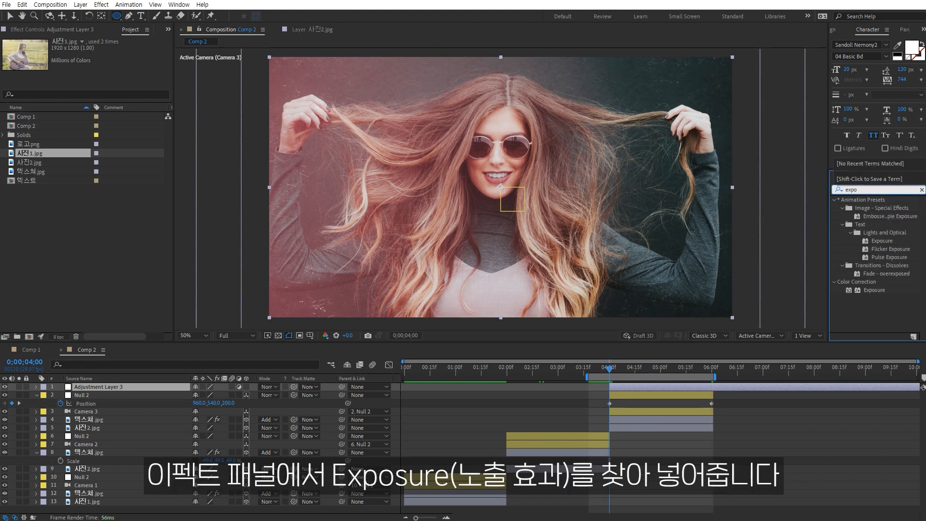
drag(874, 290, 635, 389)
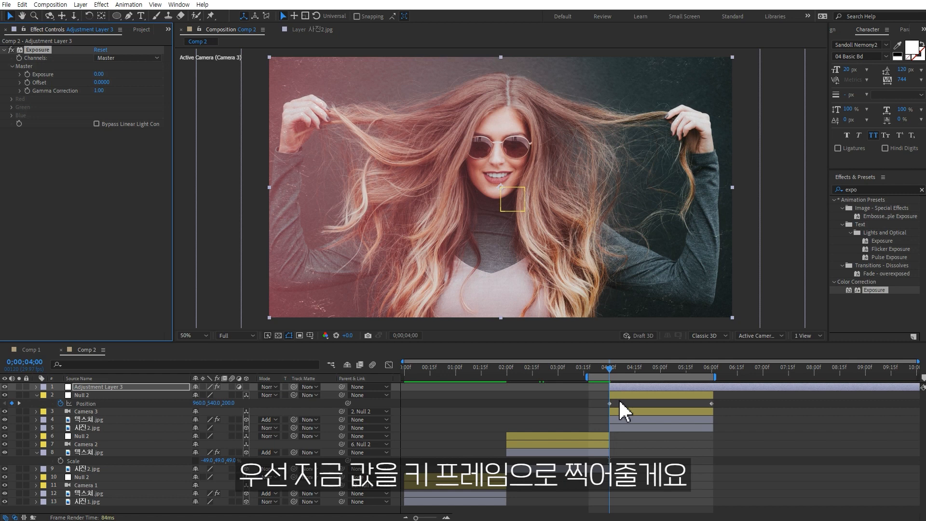
Move 10 frames forward to 0;00;04;10, keyframe the effect's Exposure and Offset there, and reveal the adjustment layer's keyframes.
key(shift+Page_Down)
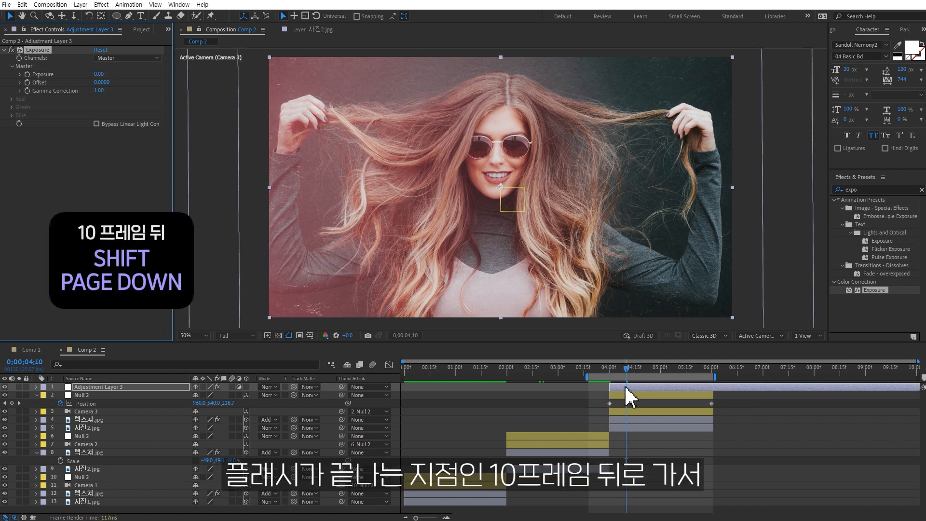
click(26, 75)
click(27, 82)
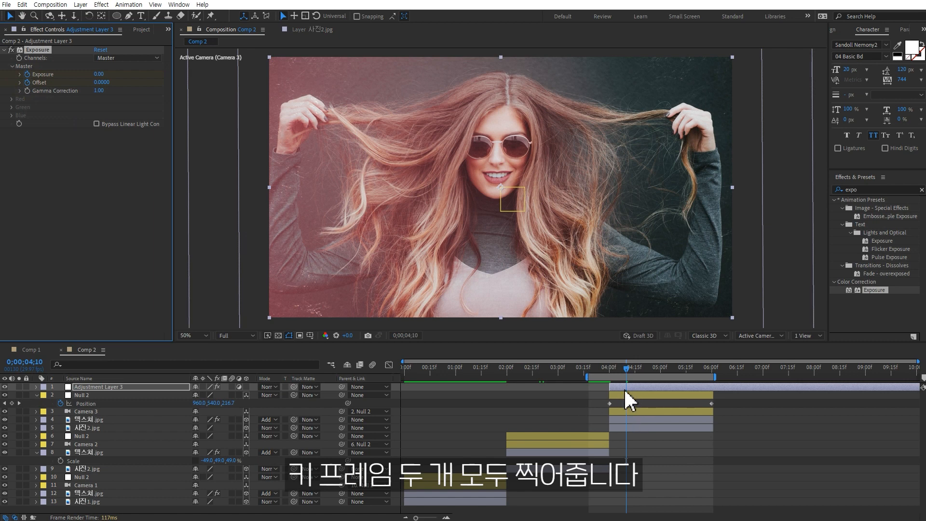
key(u)
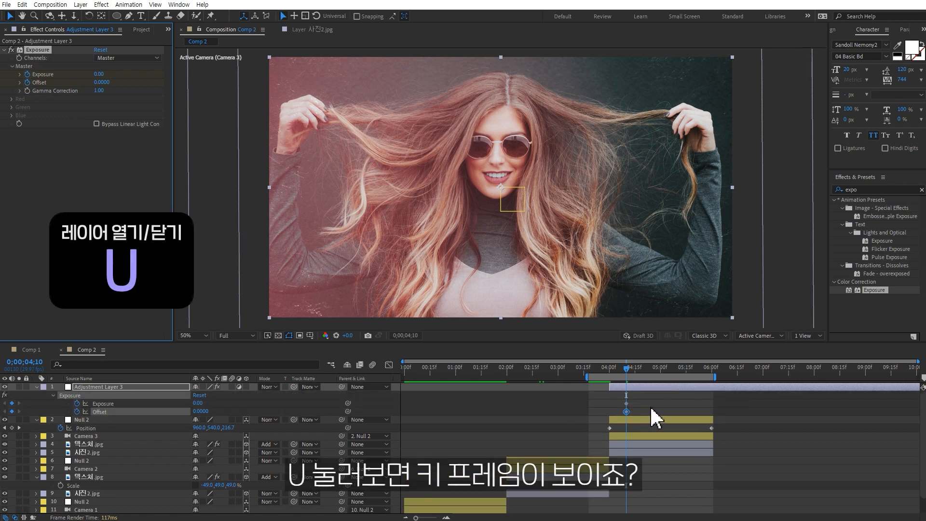
At 4 seconds, raise the adjustment layer's Exposure to 4.98 and Offset to 1.0, and preview the flash.
key(shift+Page_Up)
drag(100, 76, 350, 93)
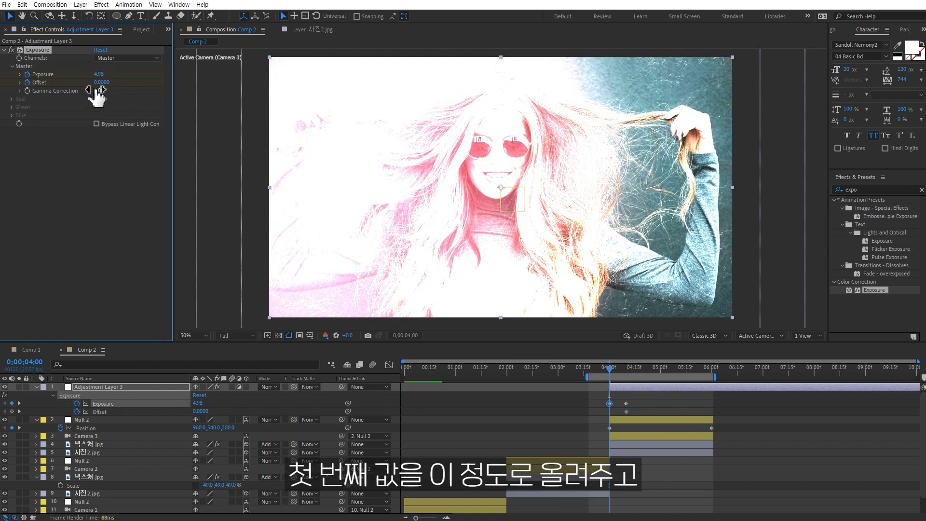
drag(105, 85, 156, 92)
click(654, 398)
key(space)
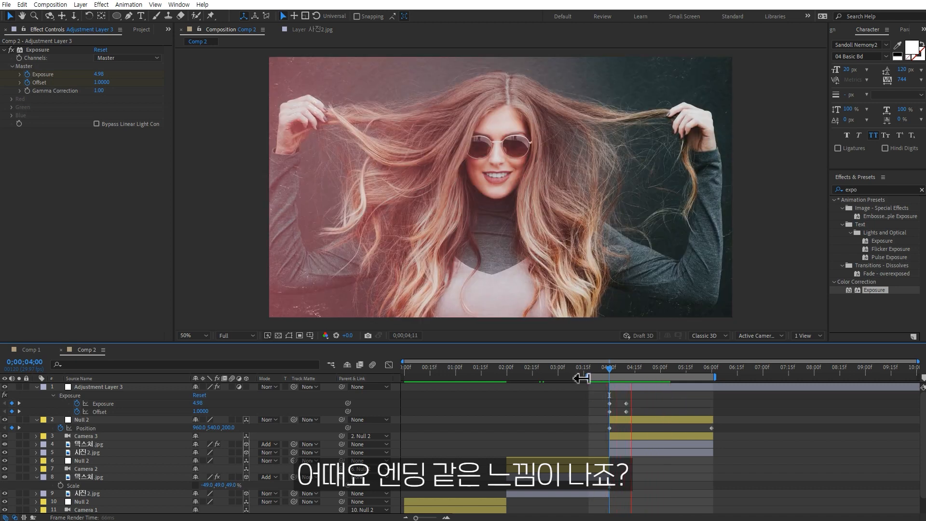
Extend the start of the work area back to 2 seconds and preview the second and third sections.
drag(580, 377, 505, 383)
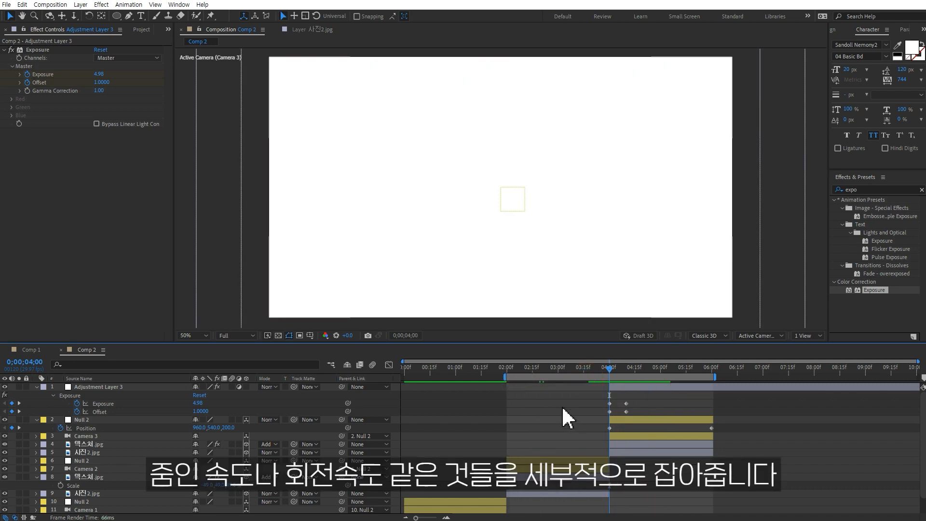
key(space)
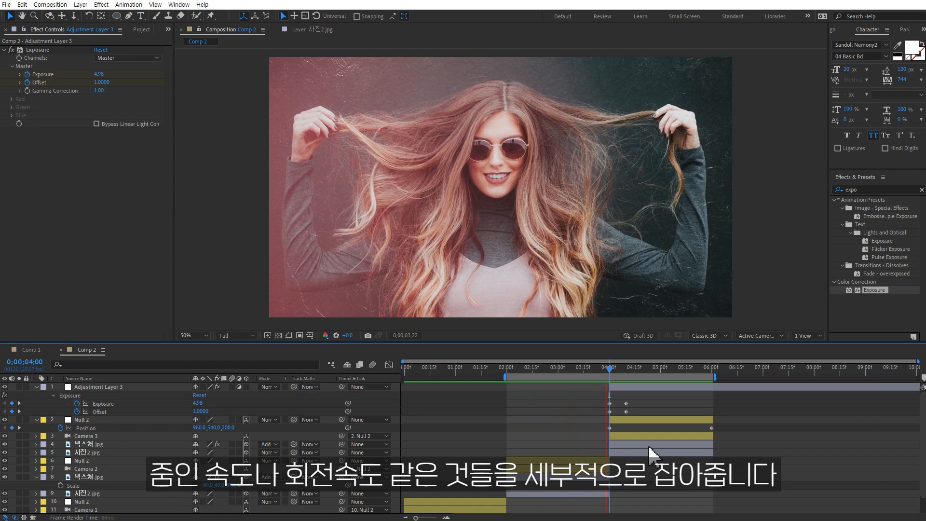
key(space)
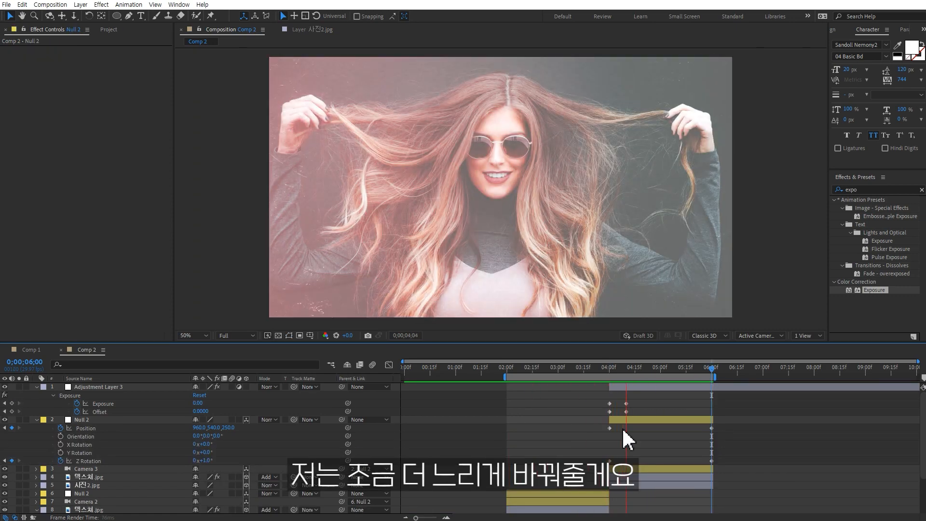
key(space)
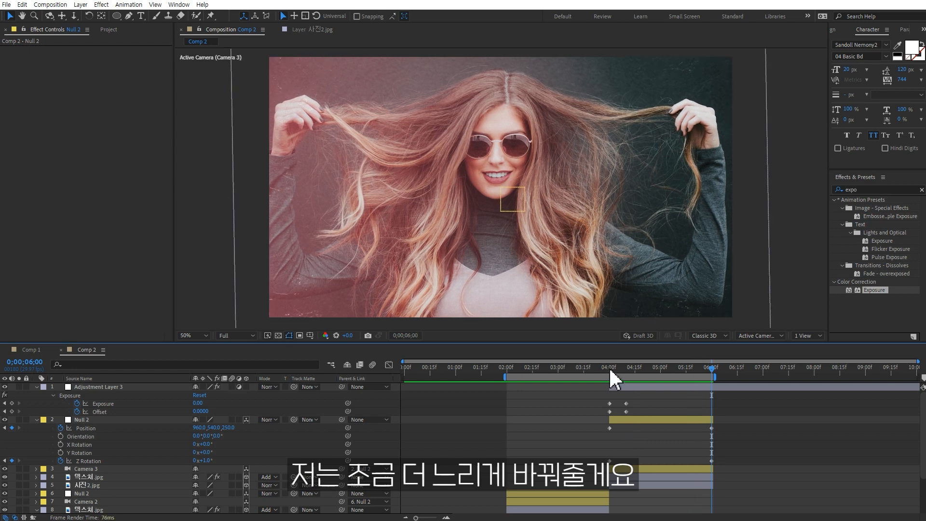
Add the 텍스트 composition from the project as the top layer and shift it to start at 0;00;04;10.
click(111, 28)
drag(29, 182, 604, 394)
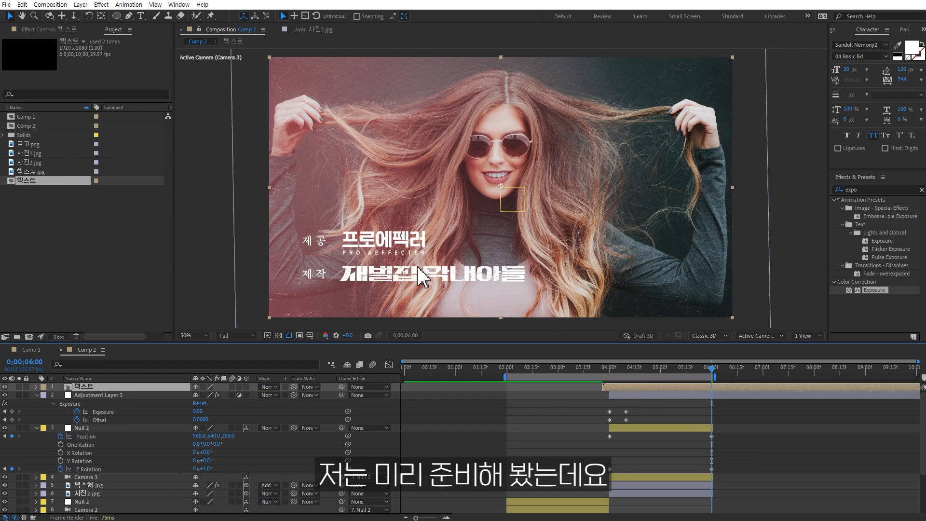
click(609, 369)
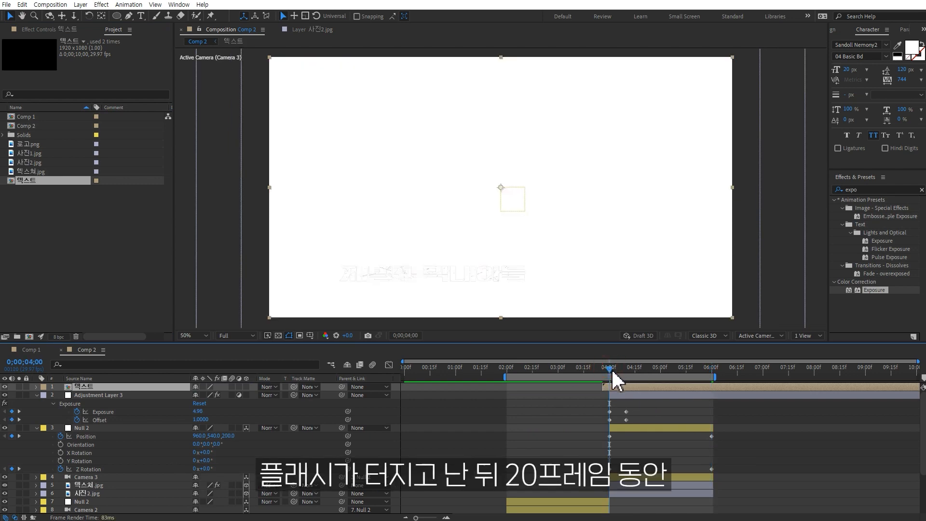
key(shift+Page_Down)
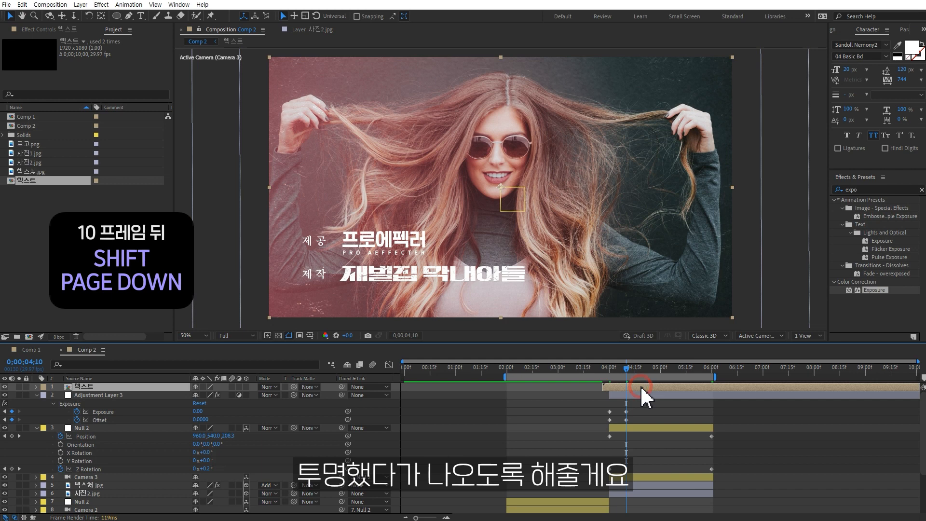
key(bracketleft)
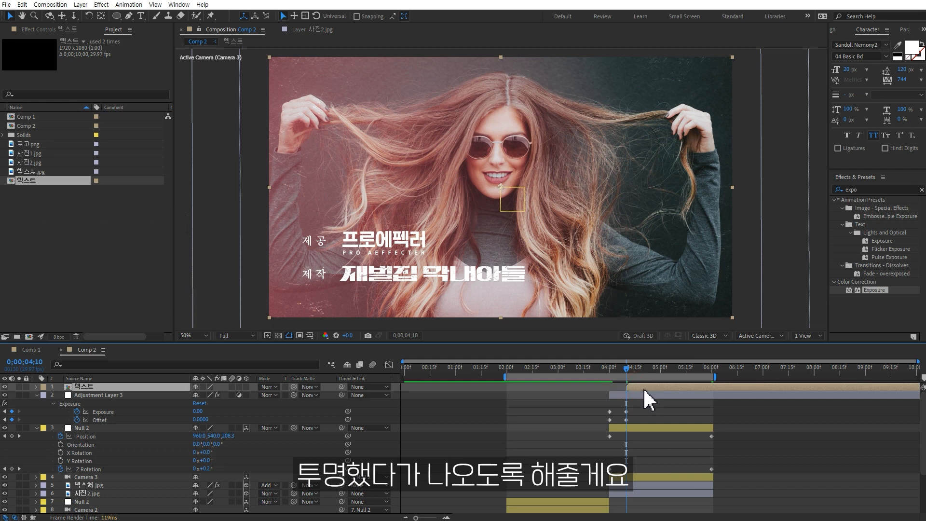
Keyframe the 텍스트 layer's Opacity from 0% at 0;00;04;10 to 100% 20 frames further on, and preview the fade-in.
key(t)
key(shift+Page_Down)
key(shift+Page_Down)
click(61, 395)
key(shift+Page_Up)
key(shift+Page_Up)
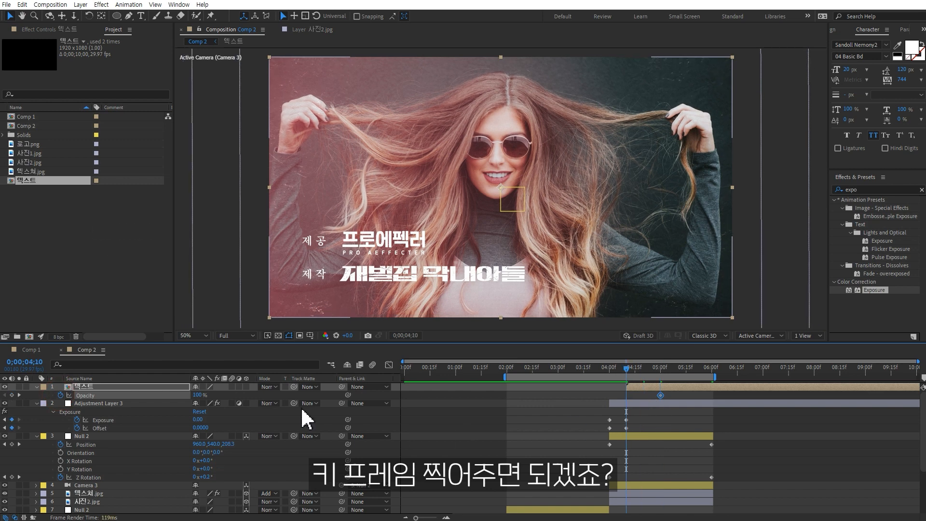
click(200, 395)
text(0)
click(713, 396)
key(space)
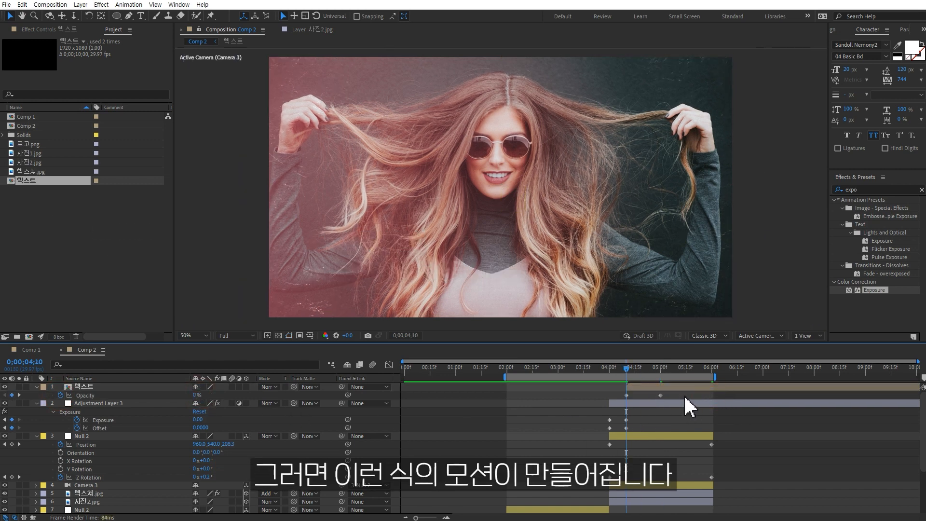